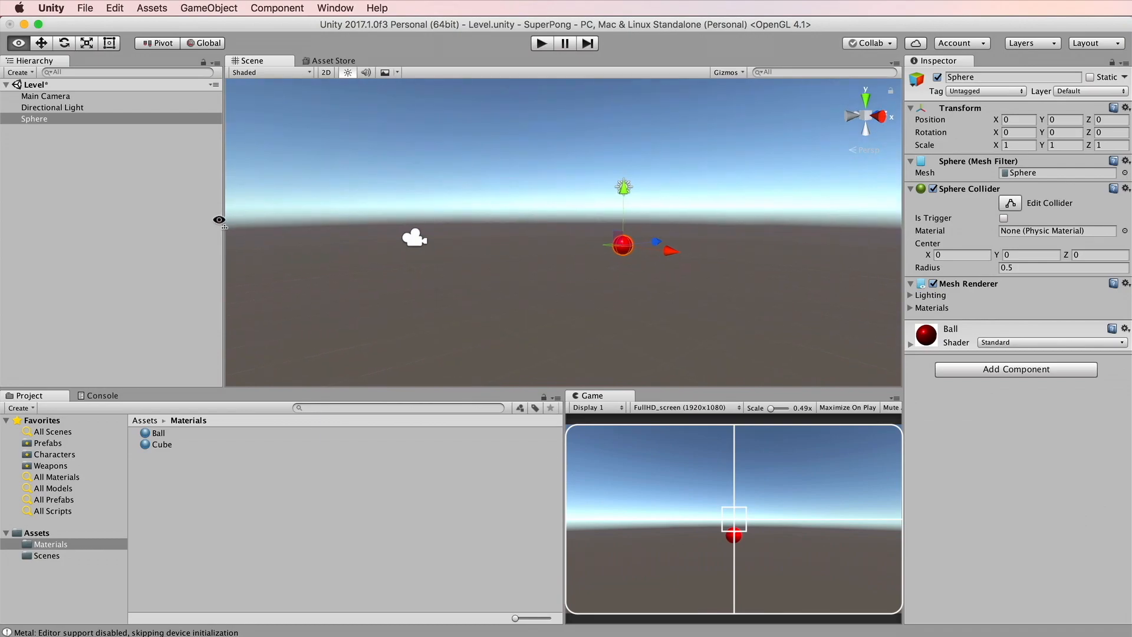
Set the Main Camera's position to Y 0 and Z -20 so the sphere is centred in its view
click(416, 241)
click(1040, 120)
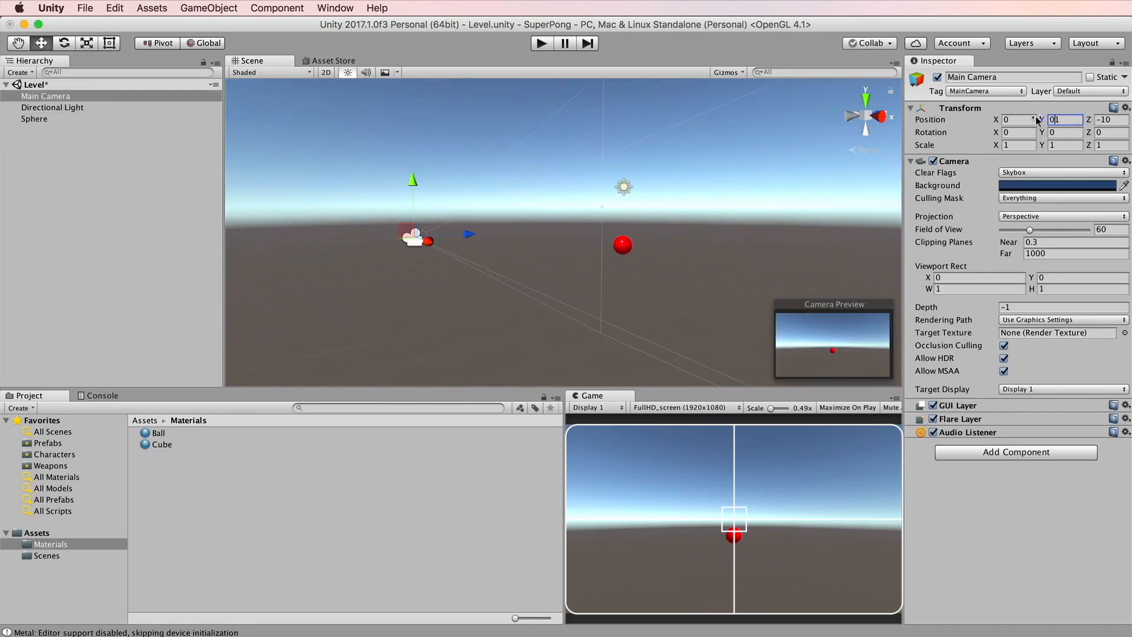
text(0)
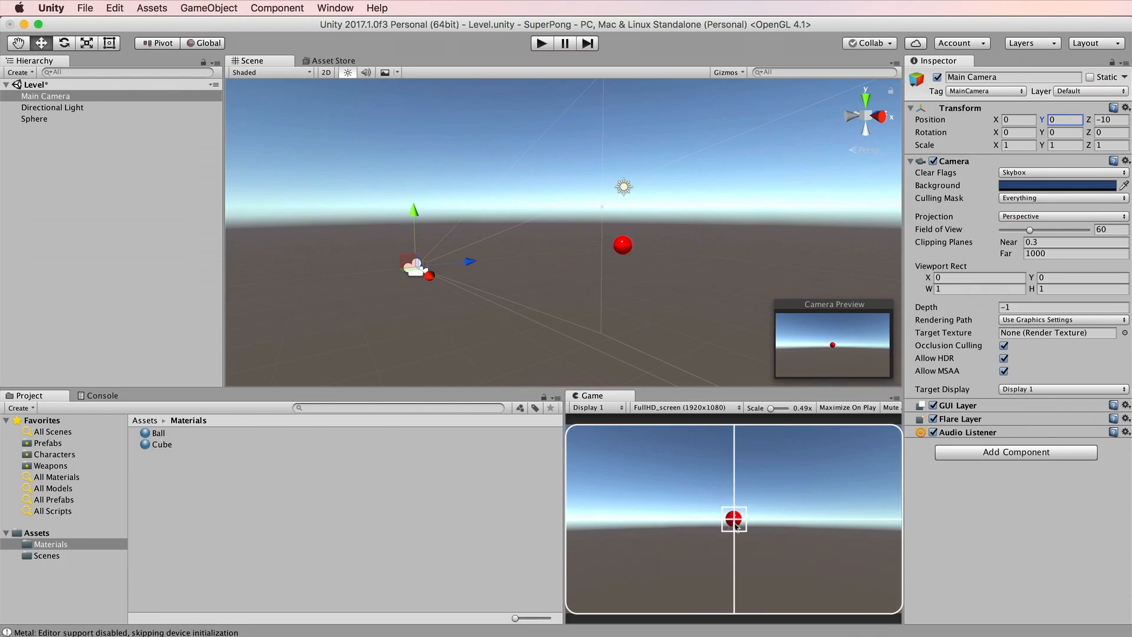
drag(470, 260, 236, 286)
text(-15)
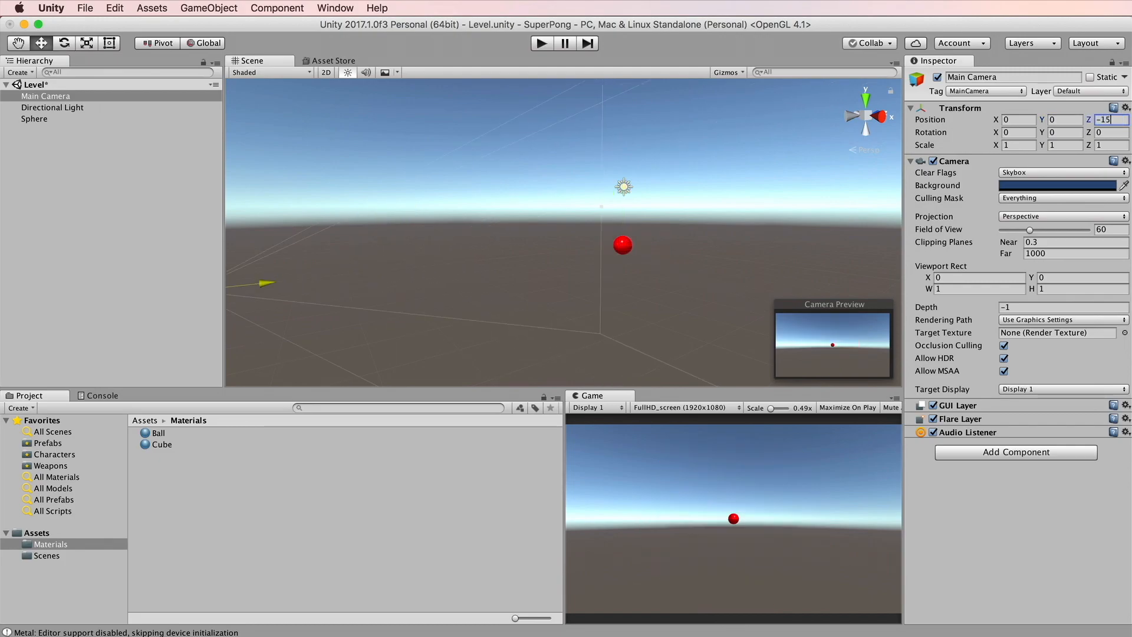
drag(1112, 119, 1101, 117)
text(20)
Rename the Sphere object as Ball
click(34, 118)
key(Return)
text(Ball)
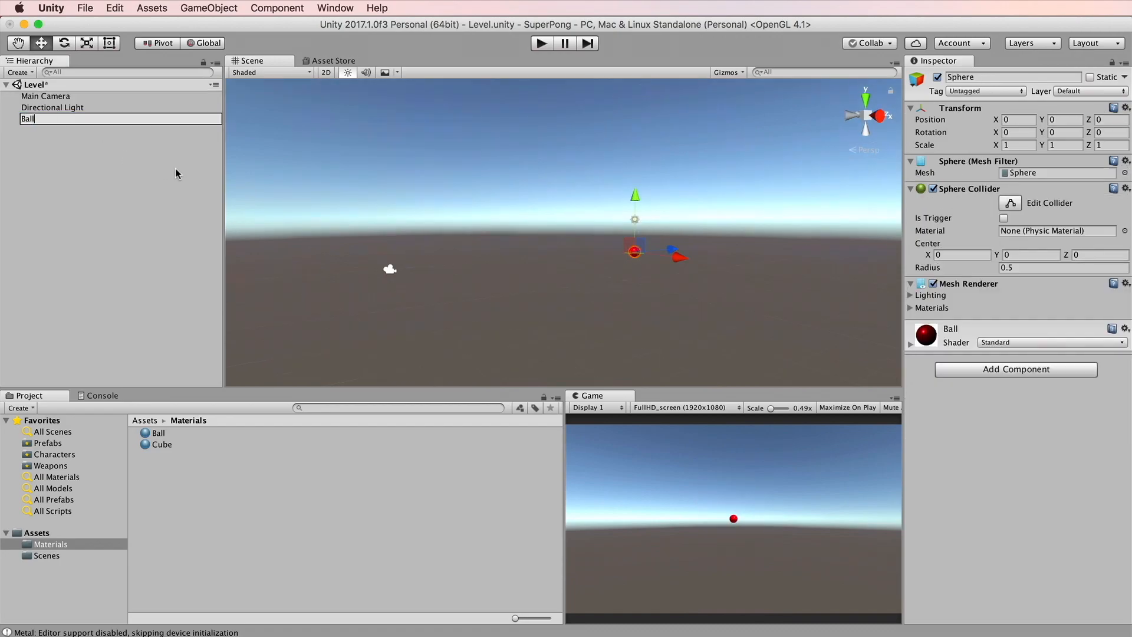
key(Return)
Create a 3D cube, reset its transform and set its Y position to 11.5
click(246, 310)
click(210, 8)
mouse_move(247, 49)
click(348, 51)
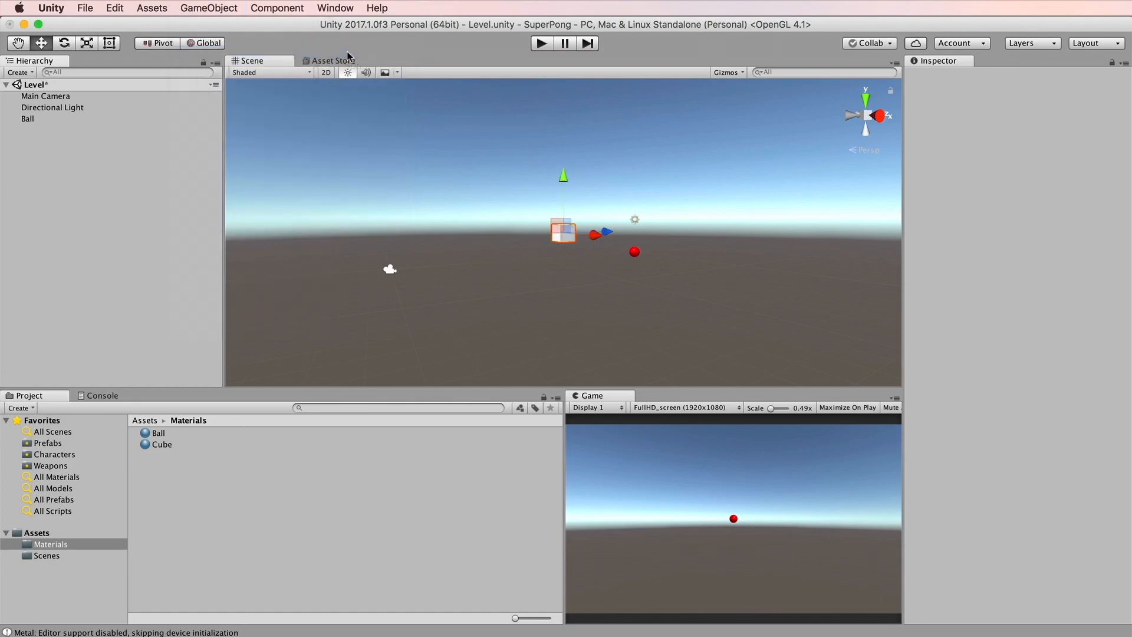
right_click(920, 109)
click(936, 122)
click(1010, 118)
key(Tab)
text(11)
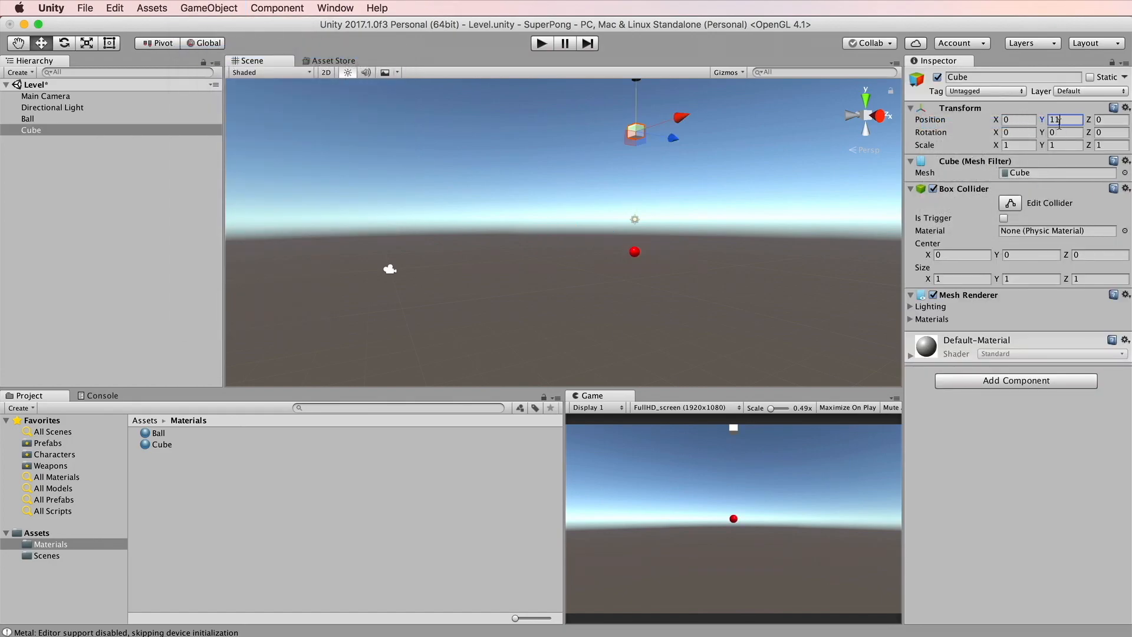
Stretch the cube to an X scale of 60 and rename it BorderUpper
alt+drag(680, 182, 732, 211)
key(r)
drag(633, 169, 1019, 146)
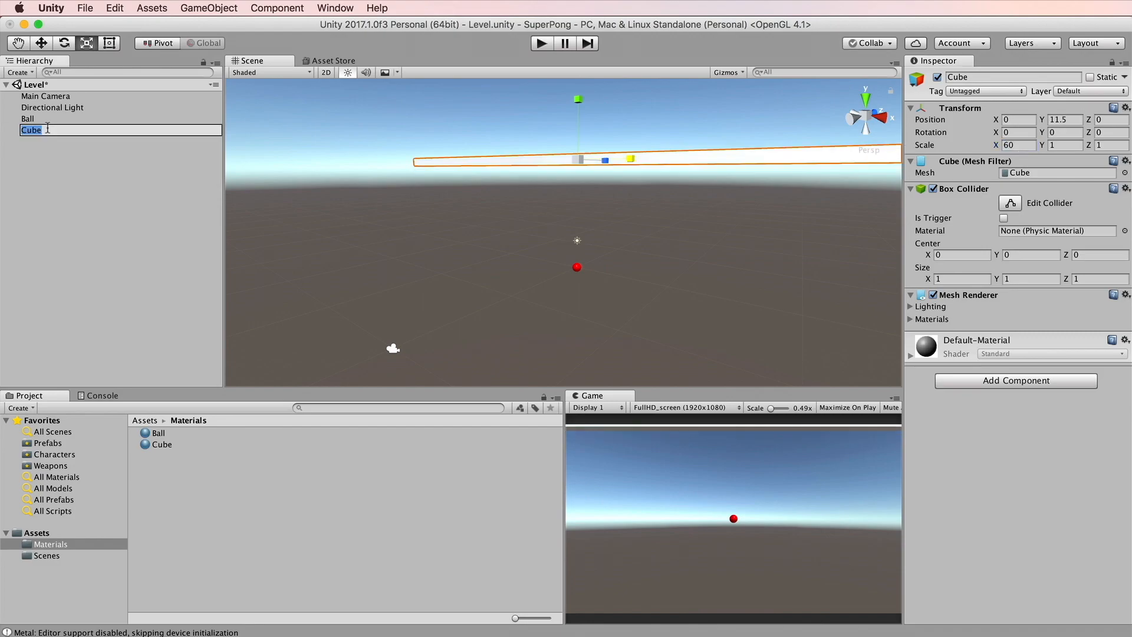
text(BorderUpper)
key(Return)
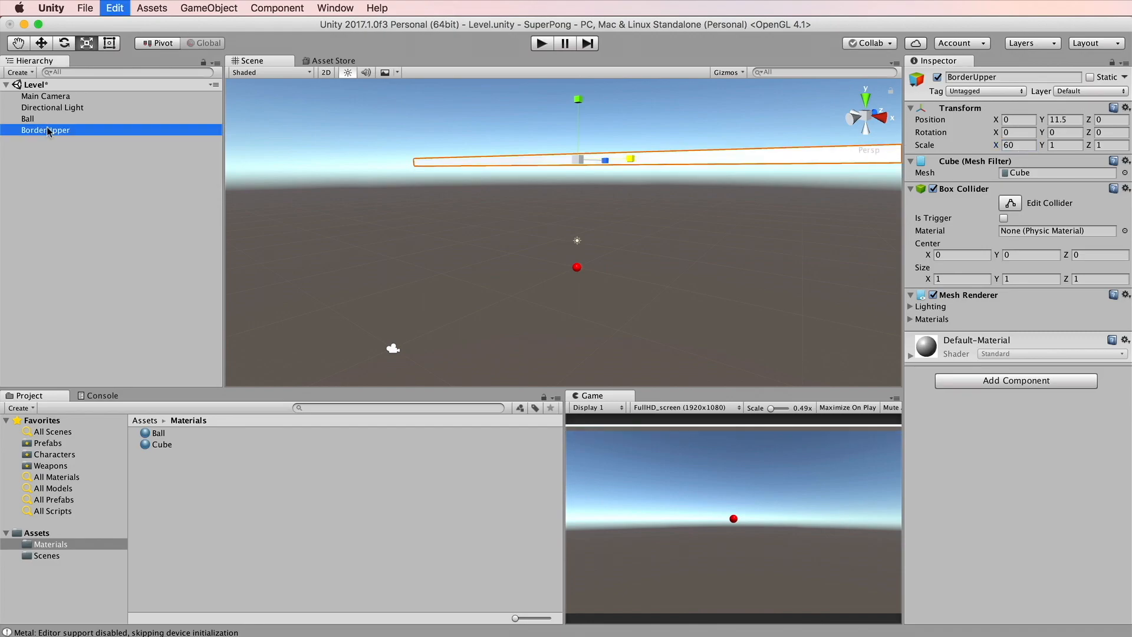
Duplicate BorderUpper, set the copy's Y position to -11.5 and rename it BorderLower
key(super+d)
click(1065, 120)
key(Home)
text(-)
click(75, 142)
key(Return)
text(BorderLower)
key(Return)
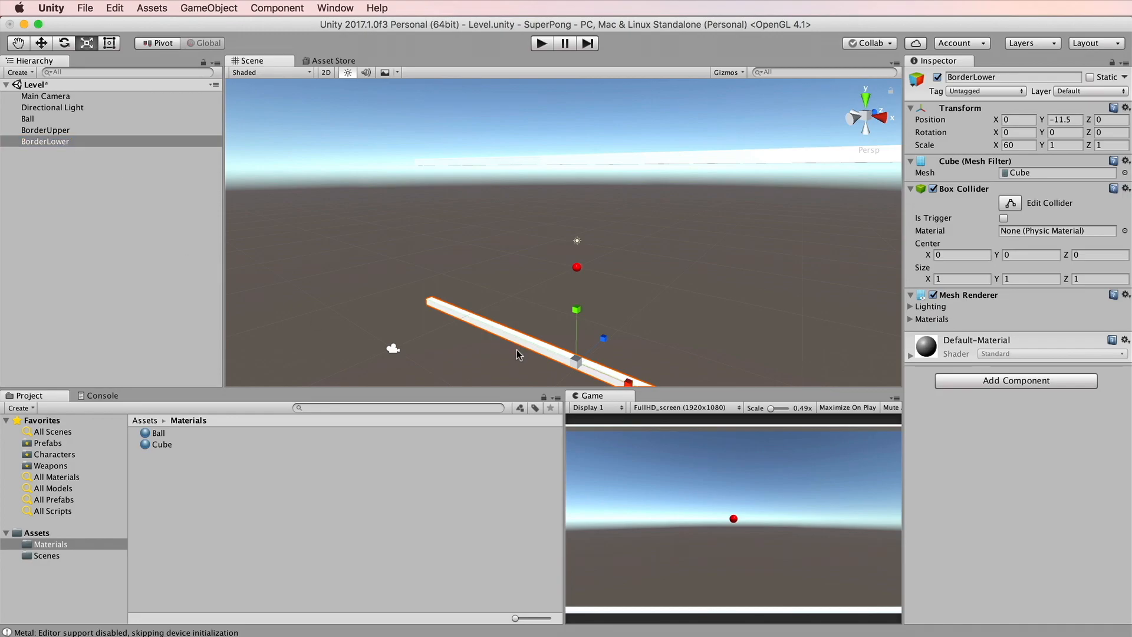
Duplicate BorderLower and set the copy's Y position to 0
key(super+d)
click(1073, 120)
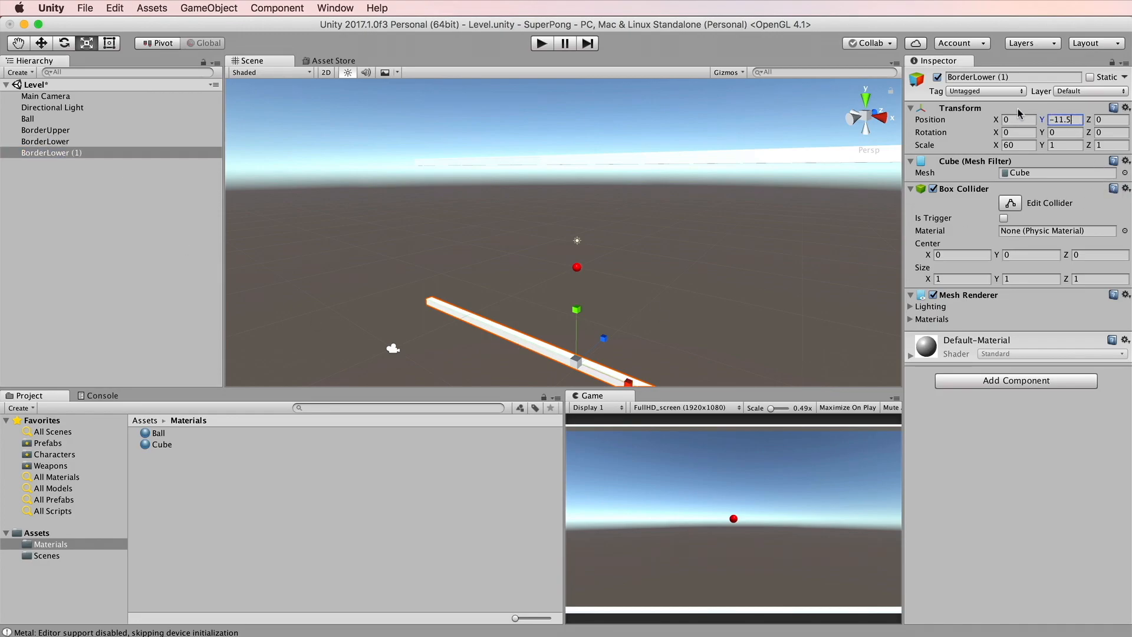
text(0)
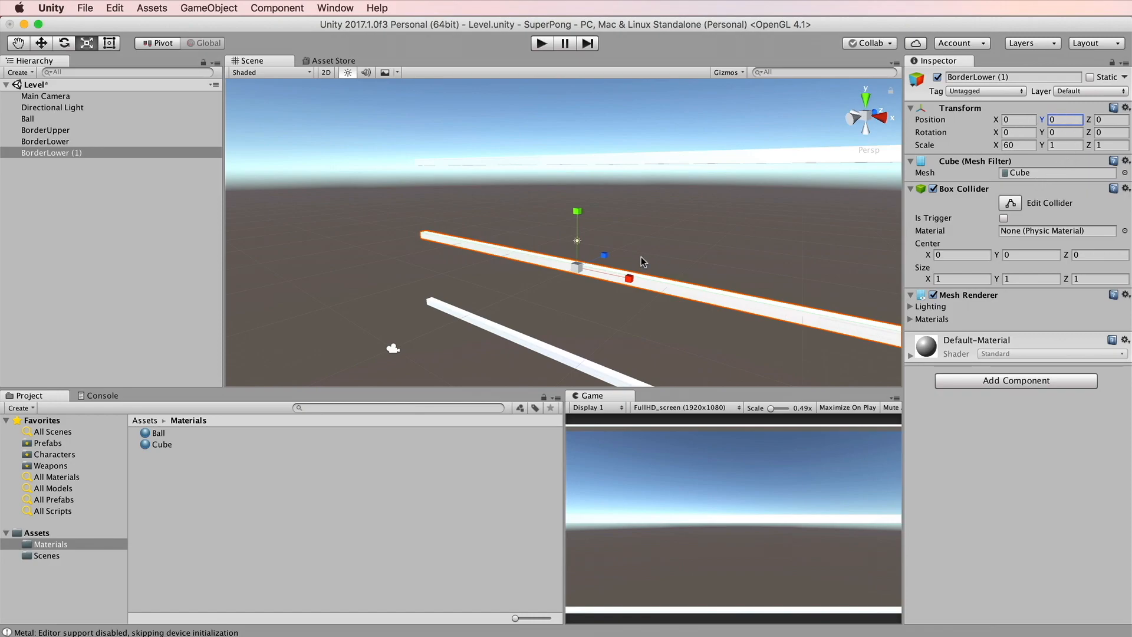
Turn the copied bar upright with Z rotation 90 at X position -17, and set its scale to Y 0.2 and Z 2
right_drag(638, 257, 613, 227)
key(e)
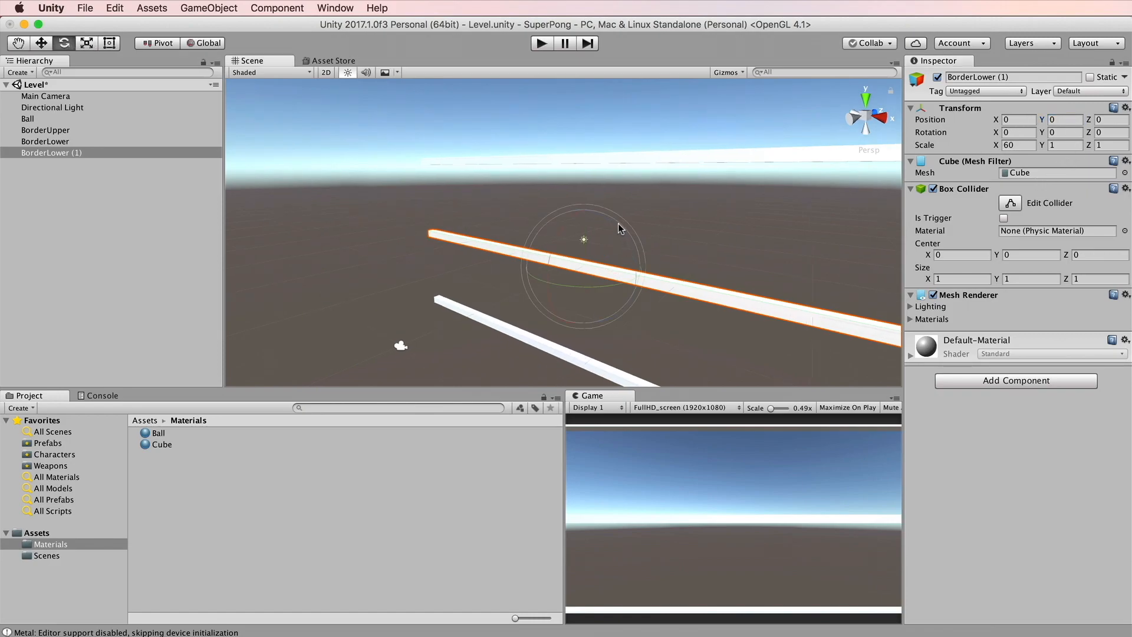
drag(614, 227, 654, 322)
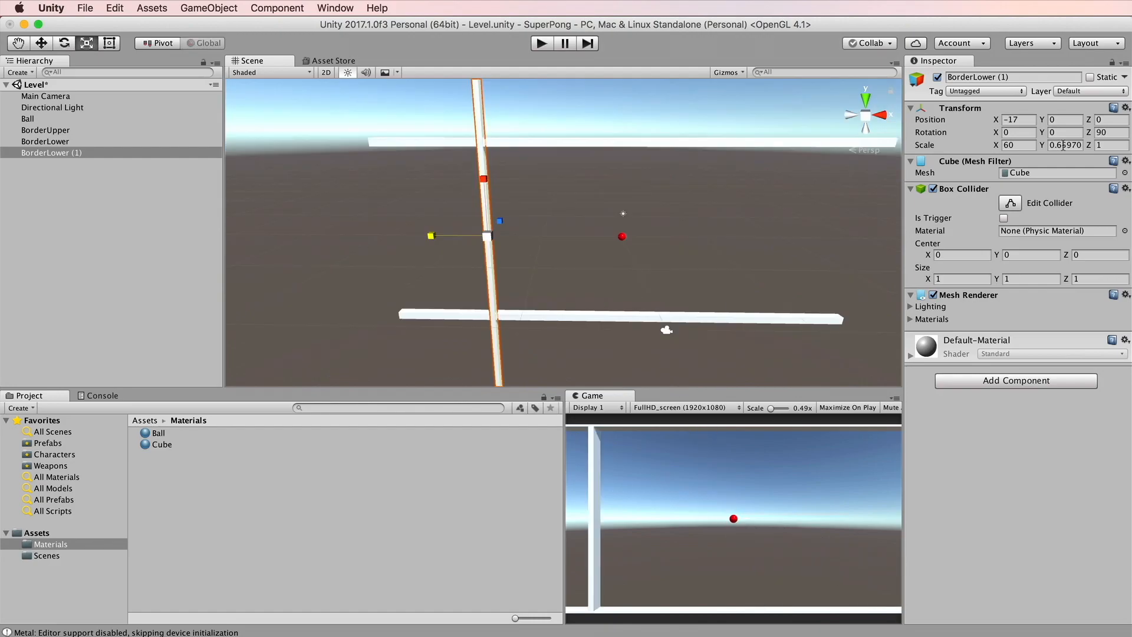
click(1064, 145)
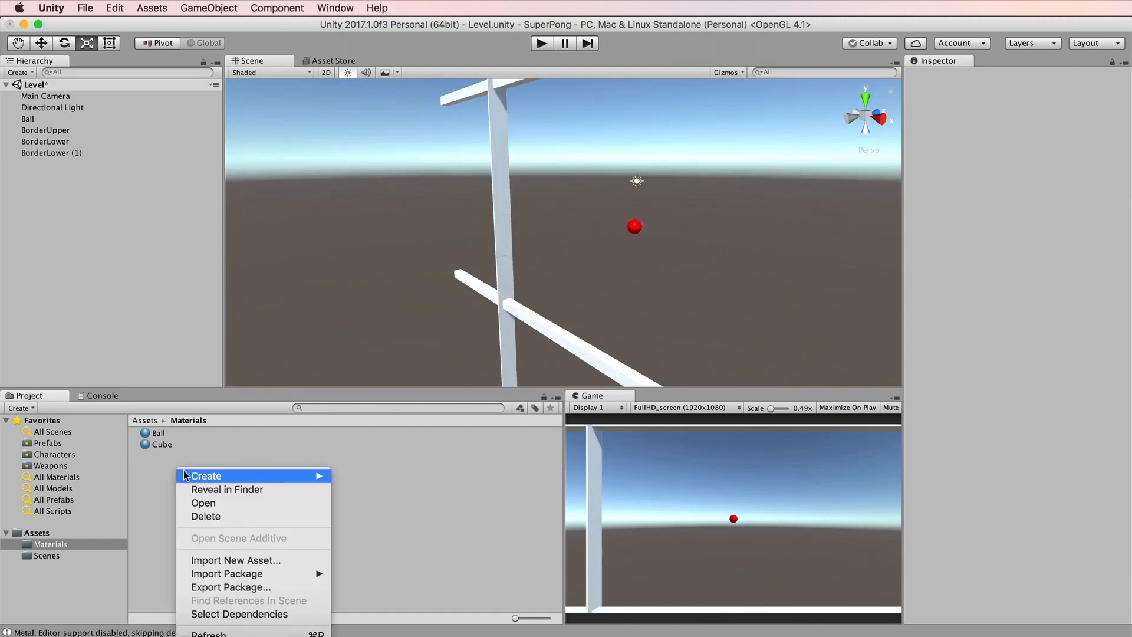
Create a material named Gates with an orange-yellow albedo in the Materials folder and apply it to the upright bar
mouse_move(202, 476)
click(355, 496)
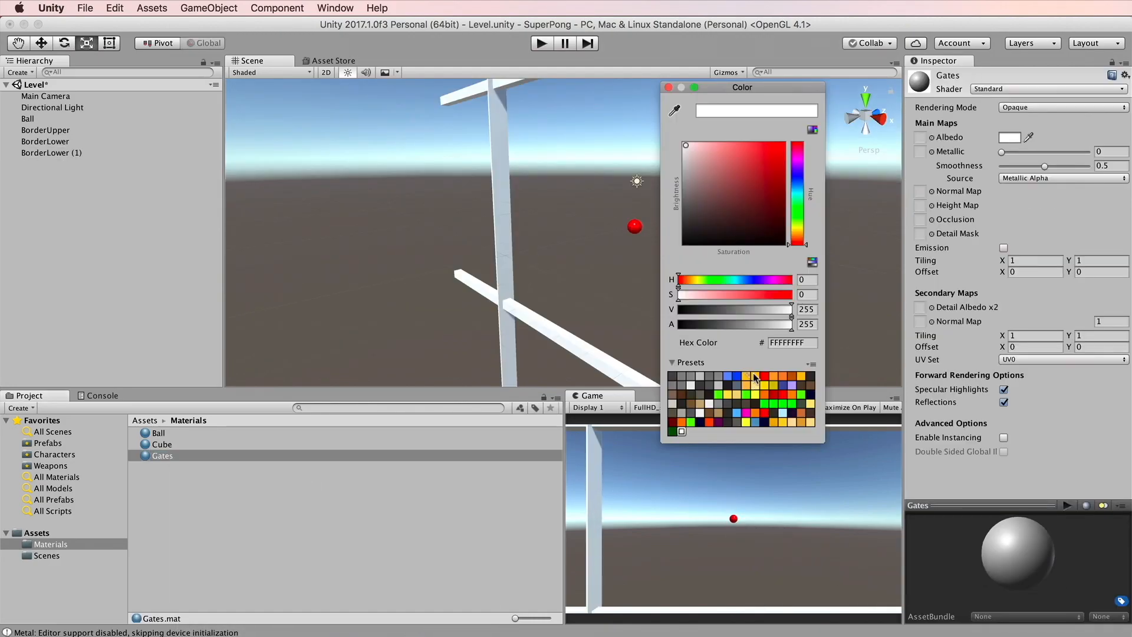
click(747, 375)
click(501, 243)
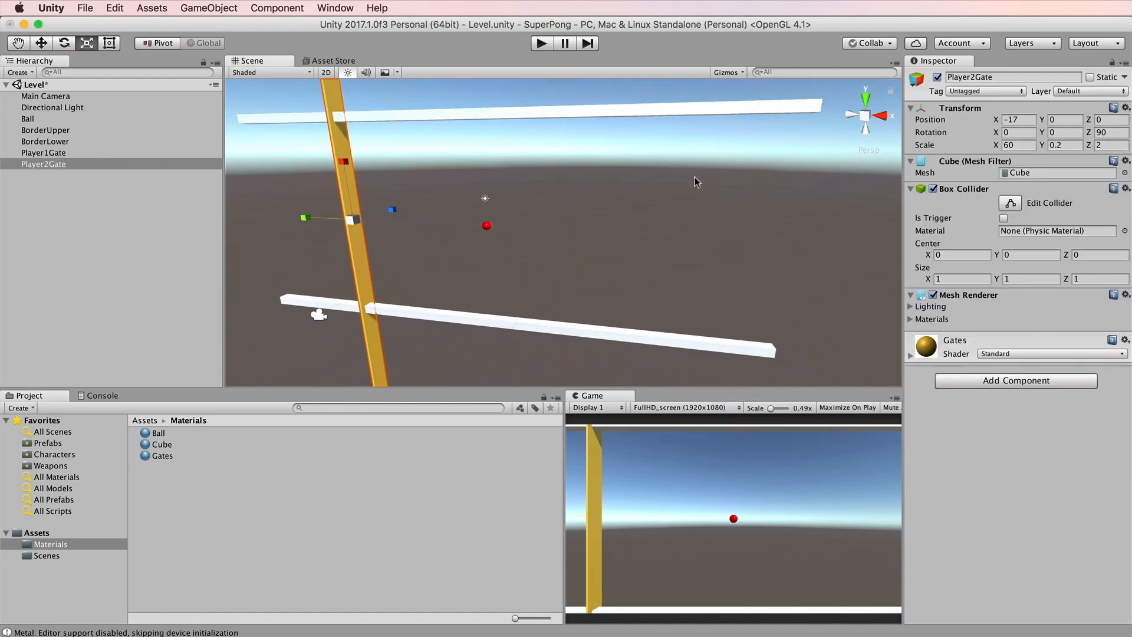
Set Player2Gate's X position to 17 to place it on the opposite side of the field
click(1011, 120)
key(Left)
key(Delete)
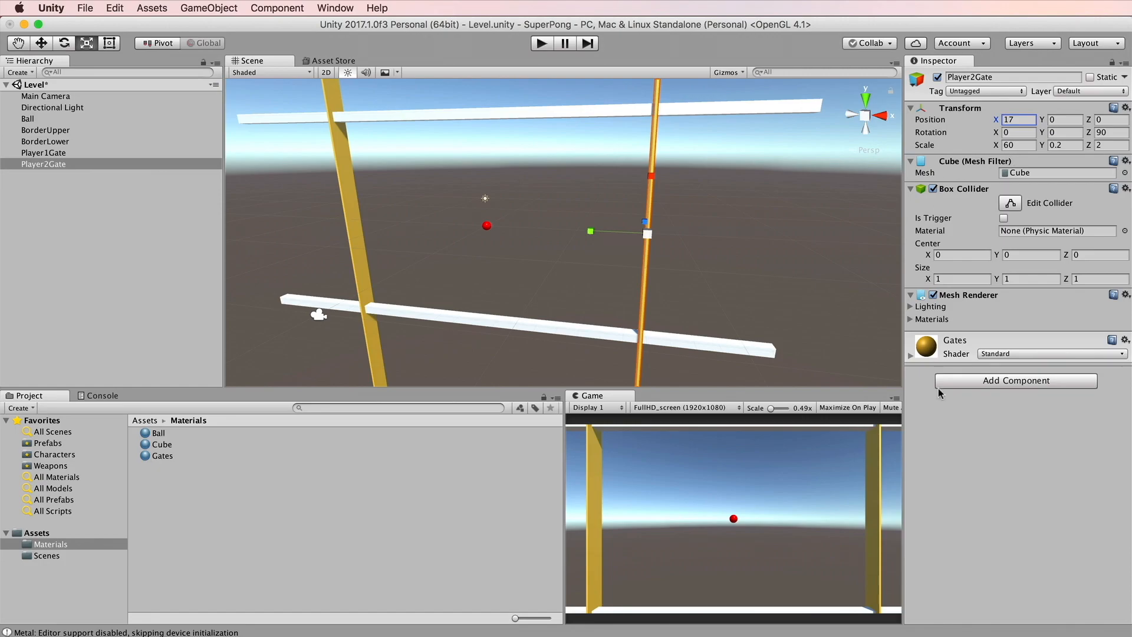
Give the Ball's material a white albedo, metallic 1 and smoothness 0.738
click(487, 226)
Create another 3D cube, reset its transform to the origin and frame it in the scene
click(209, 8)
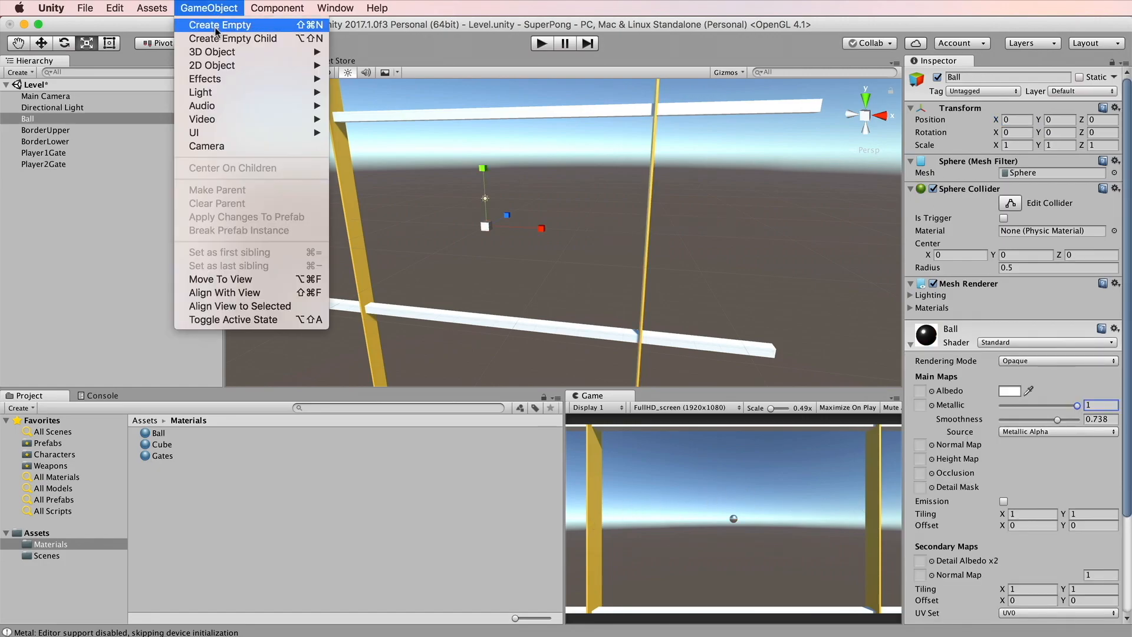
mouse_move(224, 51)
click(363, 54)
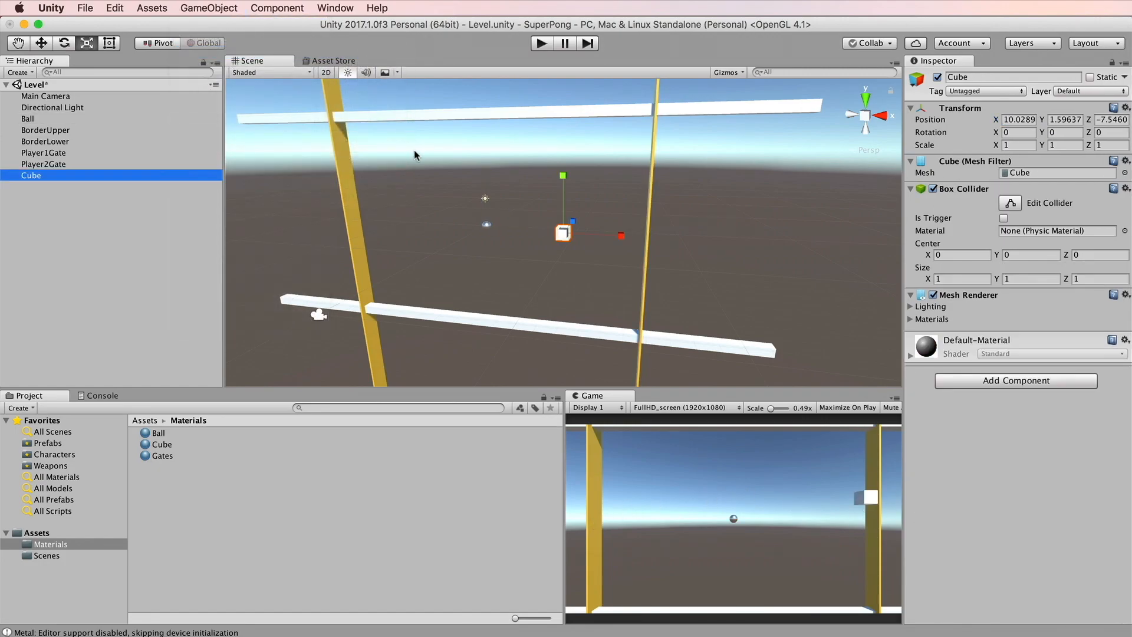
right_click(948, 113)
click(962, 121)
key(f)
Set the new cube's scale to X 0.5 and Y 2
drag(620, 233, 590, 236)
click(1019, 145)
text(0.5)
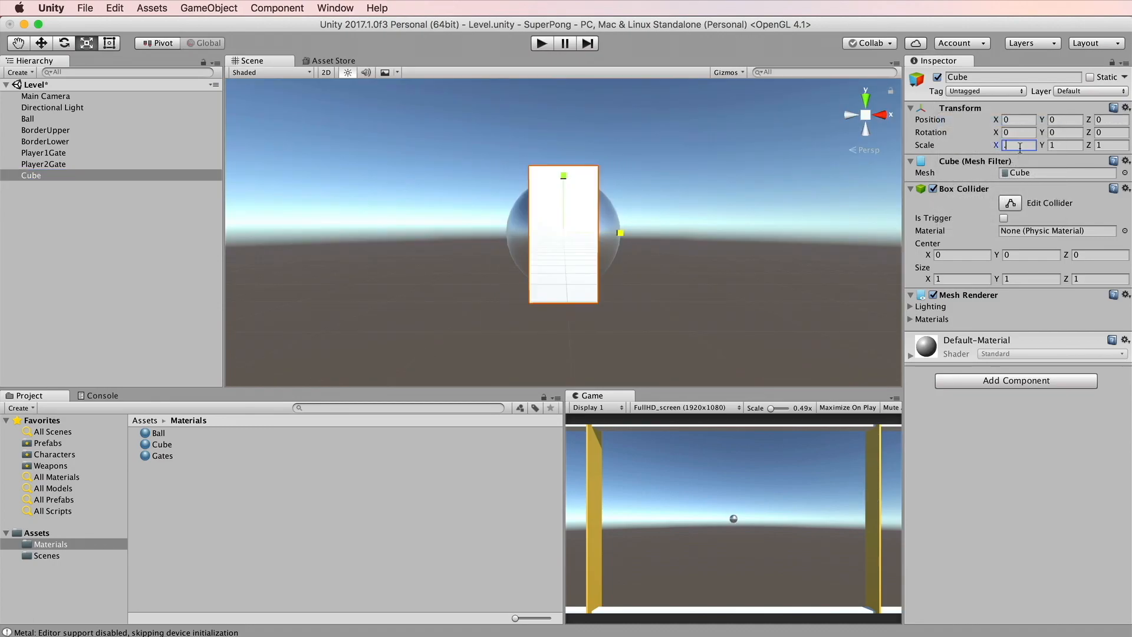
click(1056, 144)
text(2)
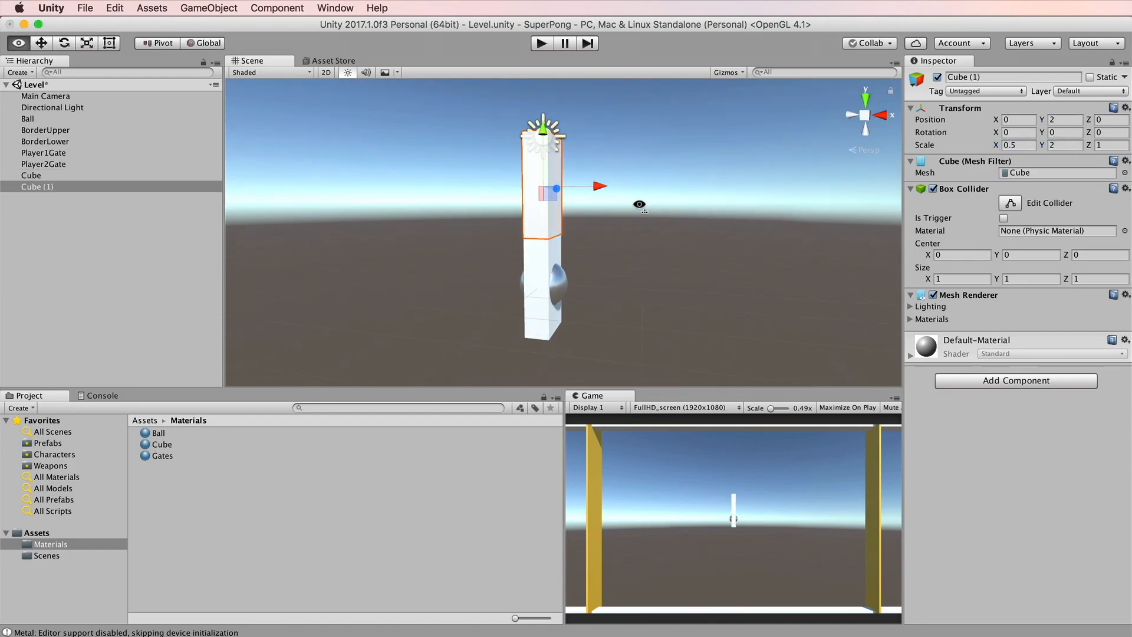
Tilt the upper cube copy to a Z rotation of 15 and move it to X -0.3, Y 1.9 against the first cube
key(e)
mouse_move(597, 180)
mouse_down()
mouse_move(592, 153)
mouse_move(585, 187)
mouse_up()
key(w)
drag(527, 126, 525, 135)
alt+drag(664, 238, 622, 258)
scroll(667, 253, up, 5)
drag(505, 92, 505, 84)
Turn off the skybox in the Scene view and switch the view to orthographic projection
click(396, 73)
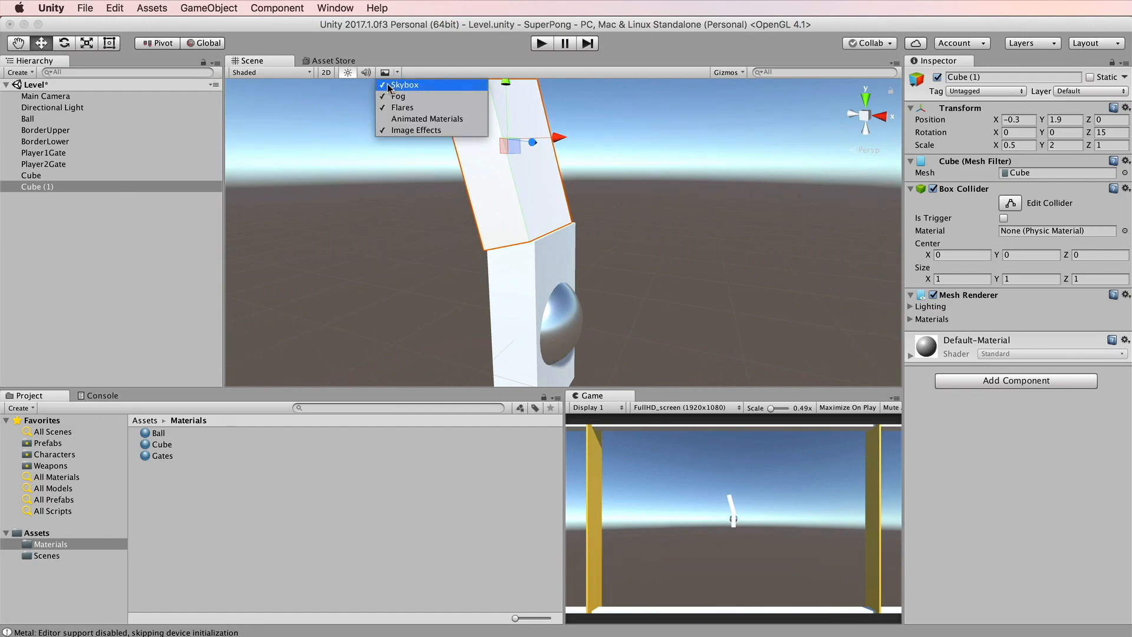
click(404, 85)
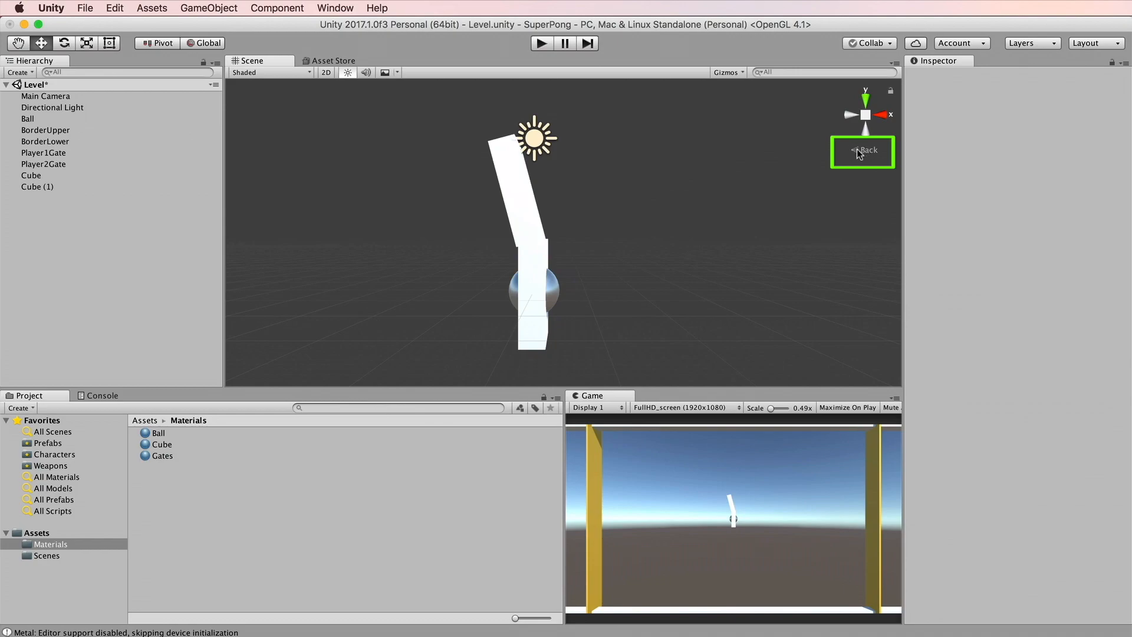
click(858, 150)
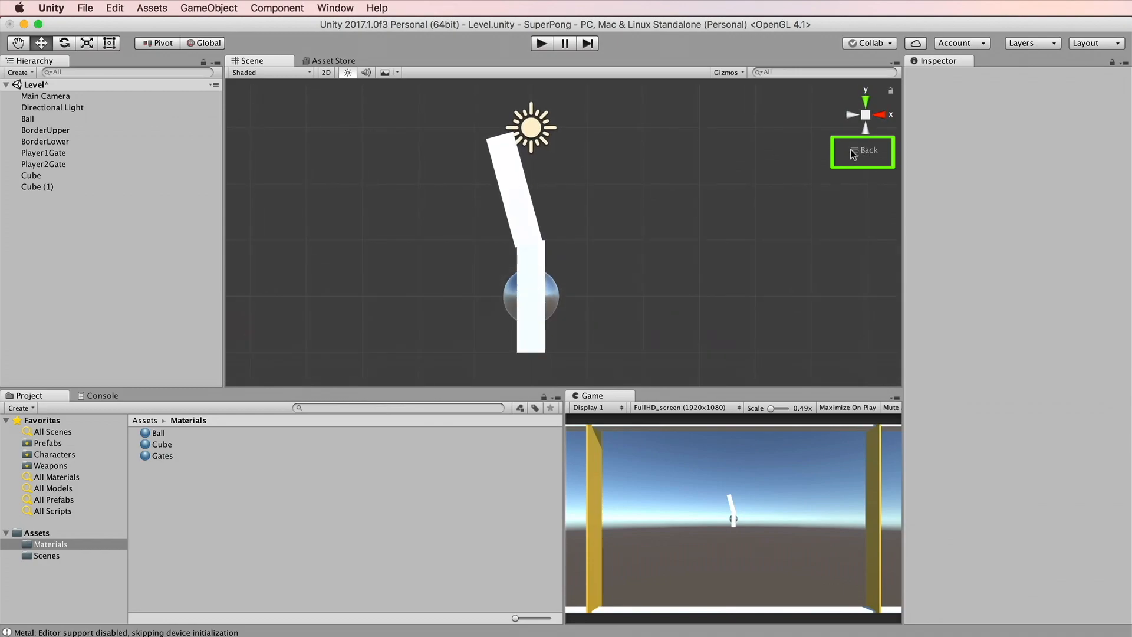
Duplicate the tilted upper cube and set the copy's Y position to -1.9 and Z rotation to -15
middle_drag(664, 273, 685, 185)
click(587, 140)
alt+drag(741, 220, 629, 251)
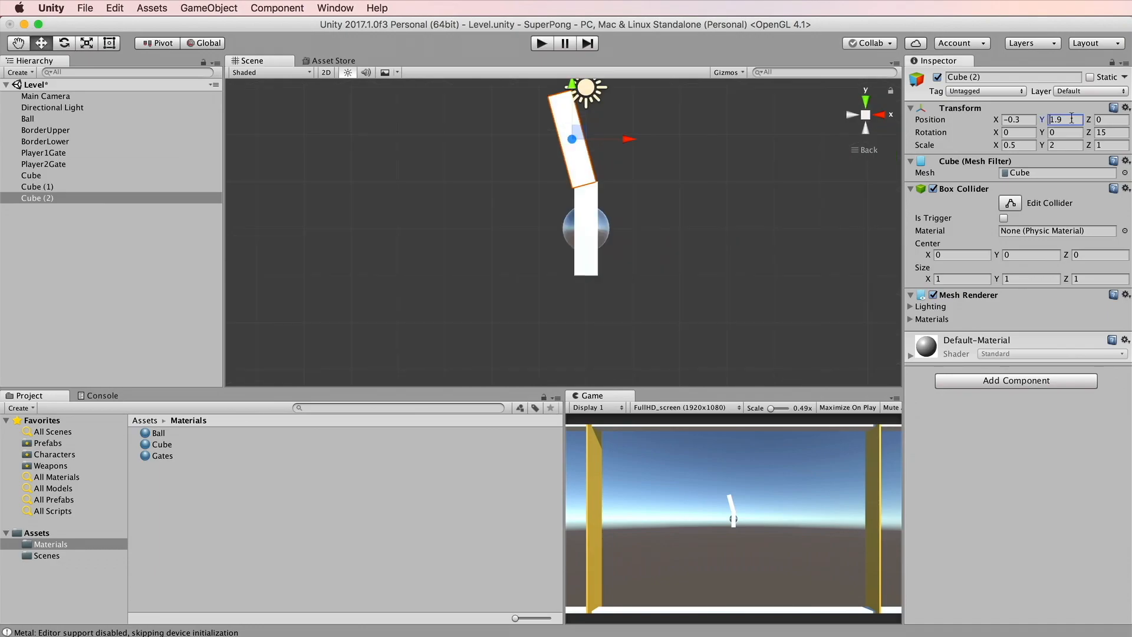
click(1052, 119)
text(-)
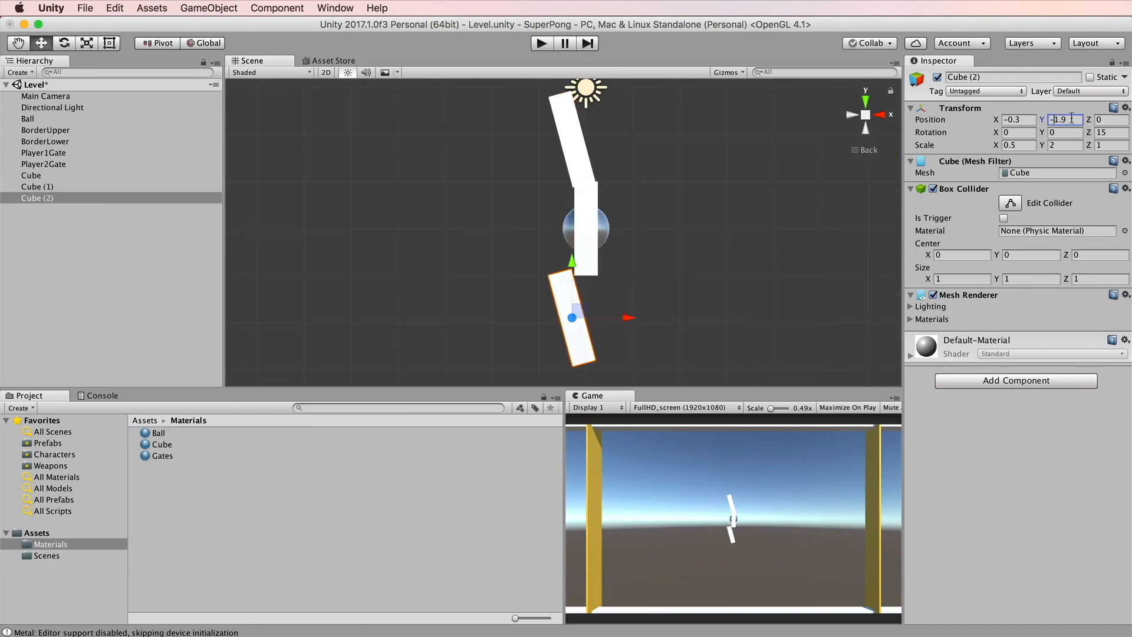
click(1110, 132)
text(-15)
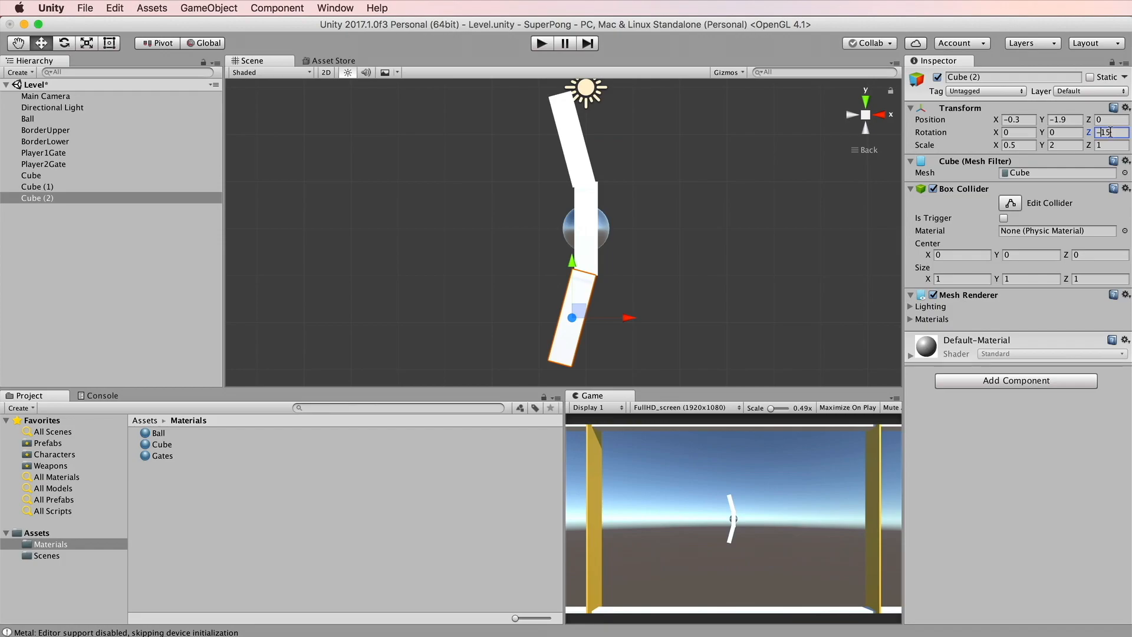
Name the three paddle cubes Middle, Upper and Lower, and create an empty object named Player1
click(777, 182)
click(209, 7)
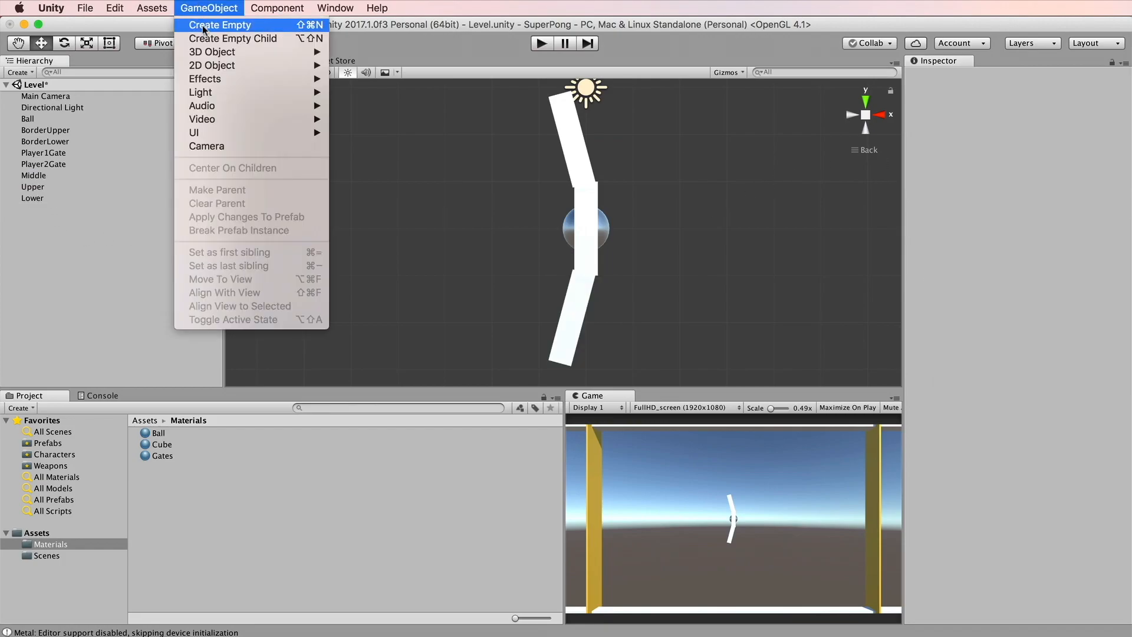
click(227, 26)
key(Return)
text(Player1)
key(Return)
Parent Middle, Upper and Lower to Player1 and set Player1's X position to -16
click(32, 198)
shift+click(34, 175)
drag(36, 197, 38, 210)
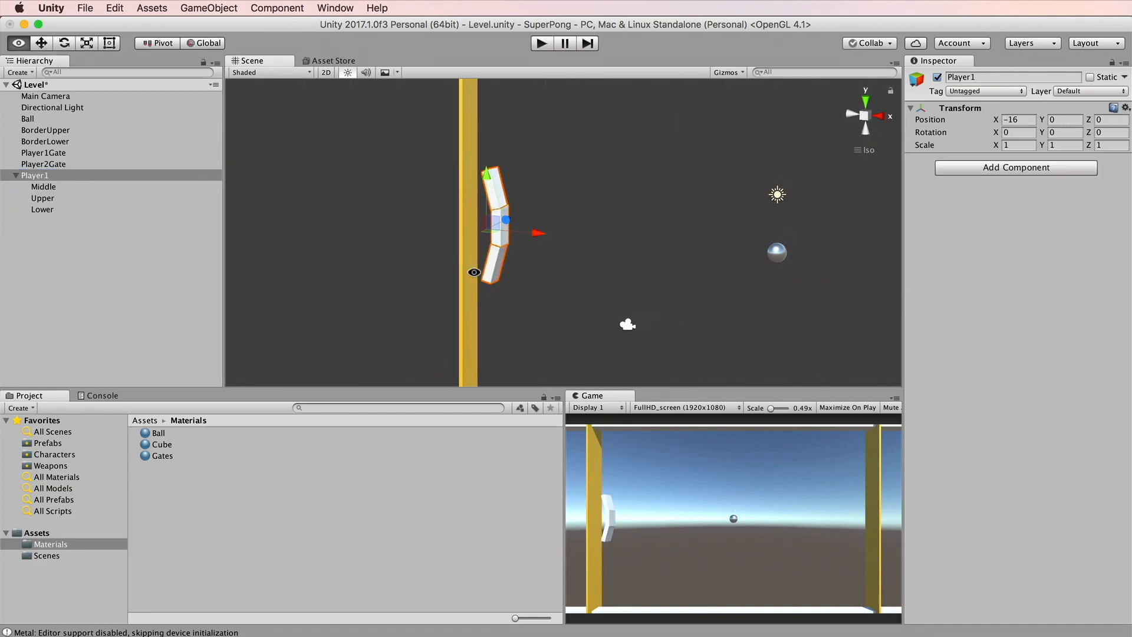
Set the Z position of Middle, Upper and Lower inside Player1 to 0
alt+drag(473, 273, 189, 295)
alt+drag(188, 295, 175, 294)
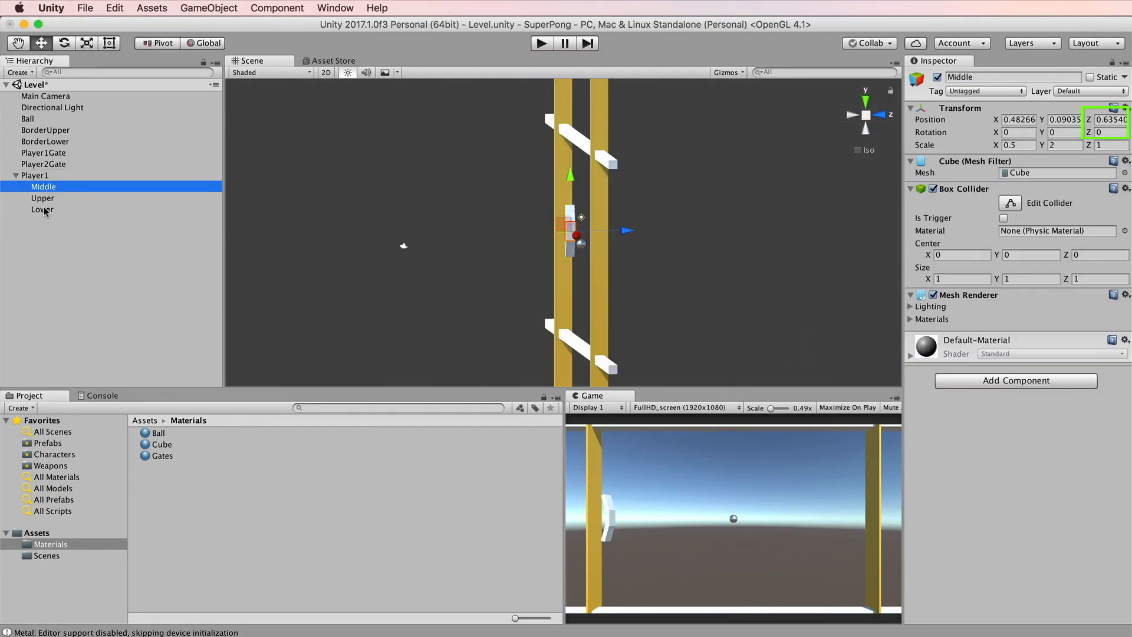
shift+click(43, 210)
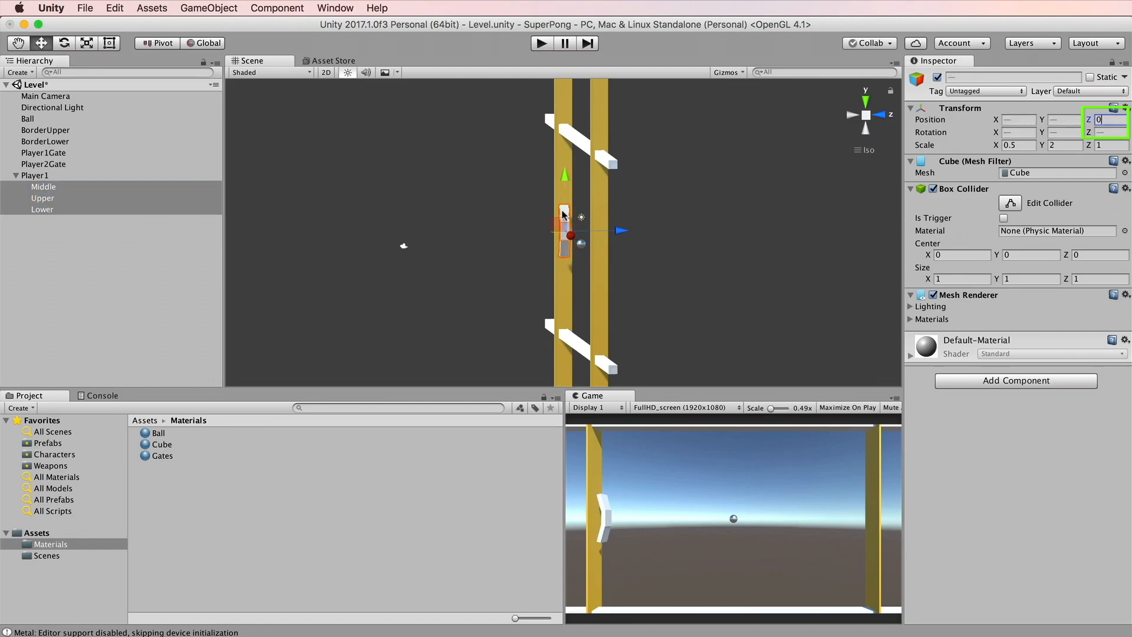
key(f)
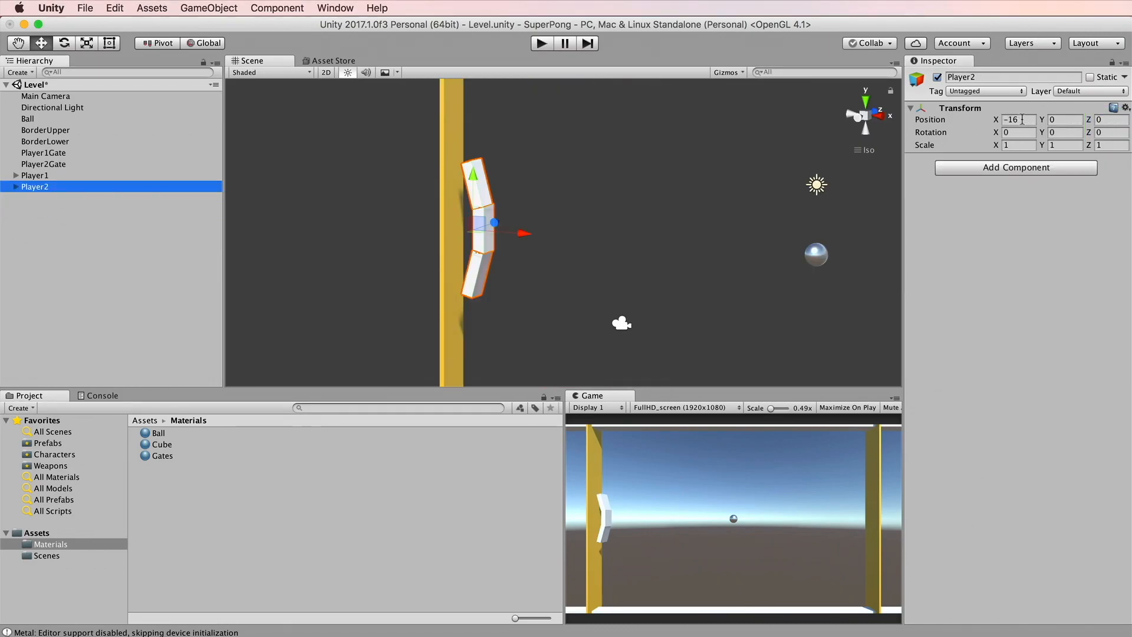
Set Player2's X position to 16 and its Y rotation to 180 so it faces Player1
click(1019, 120)
text(16)
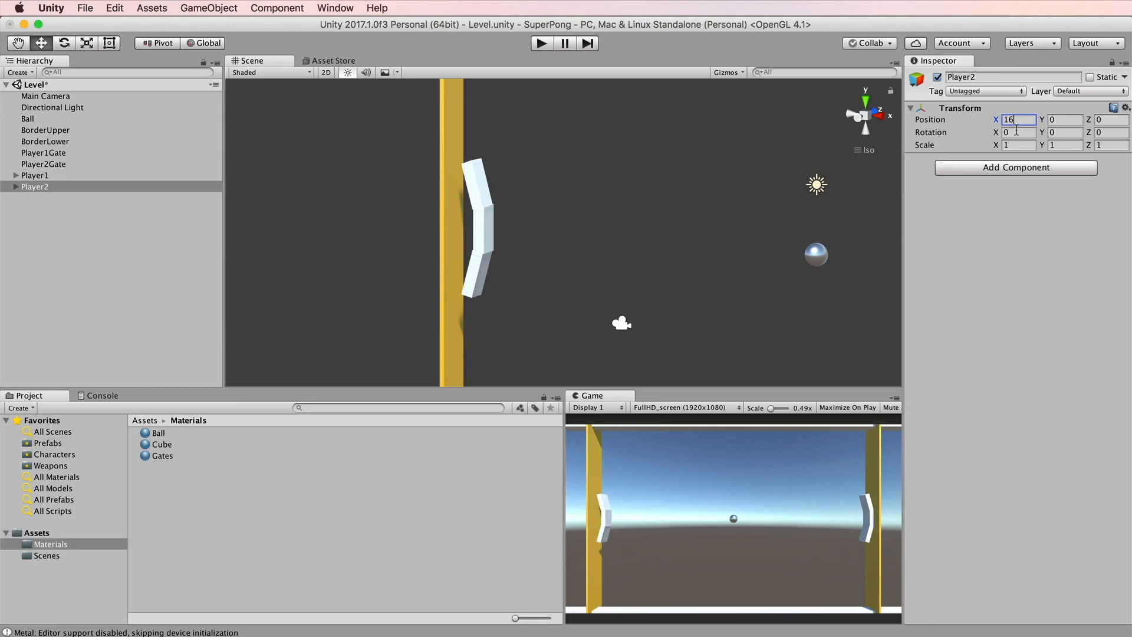
click(1059, 131)
text(180)
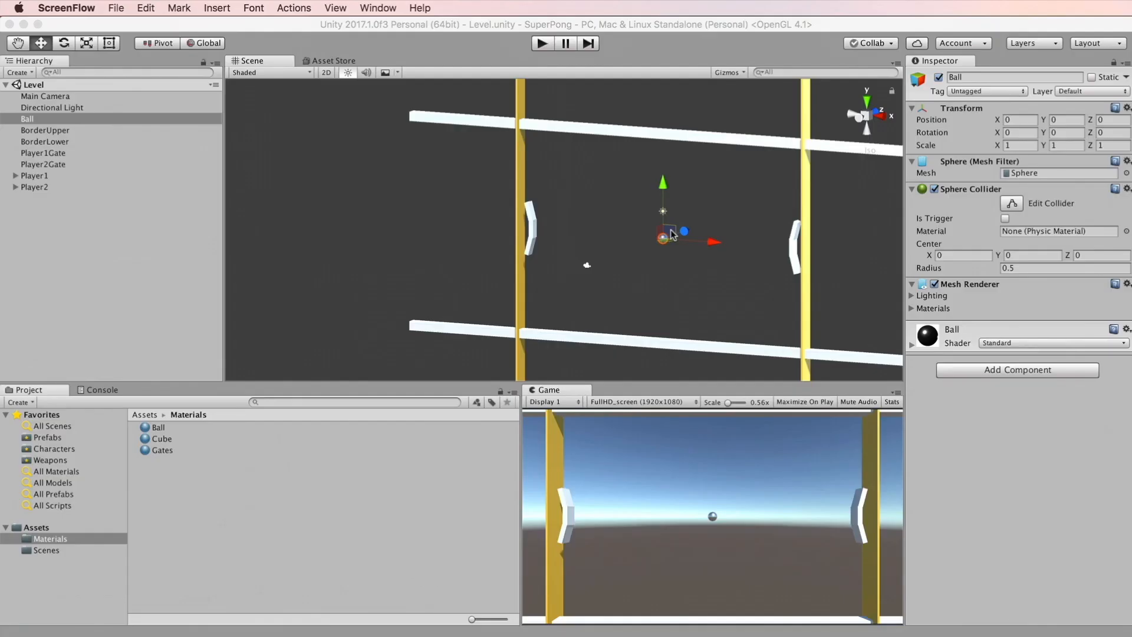
Move the Ball to a spot above Player1, at about X -13.44, Y 6.9
drag(671, 232, 559, 164)
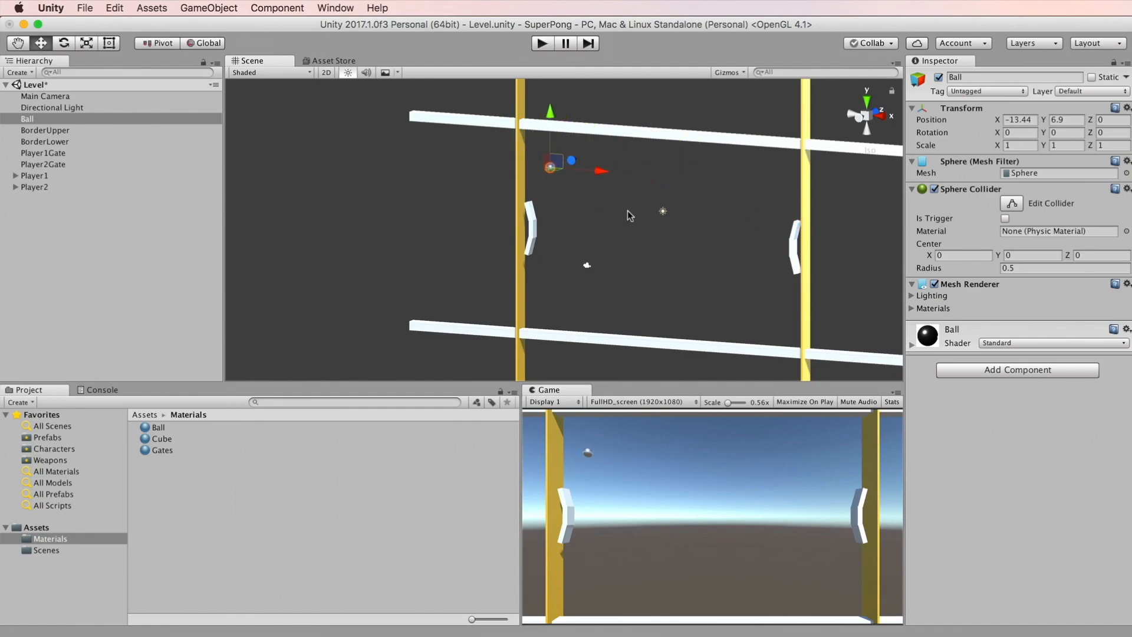
Undo the Ball's last move and test-run the level briefly, leaving play mode again
key(super+z)
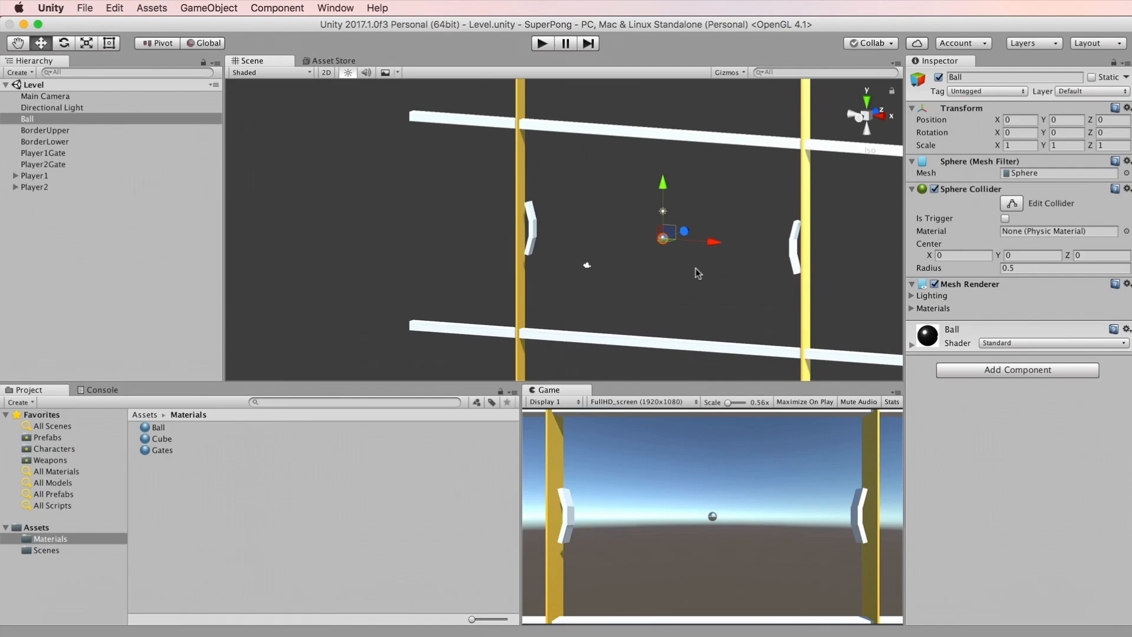
click(542, 43)
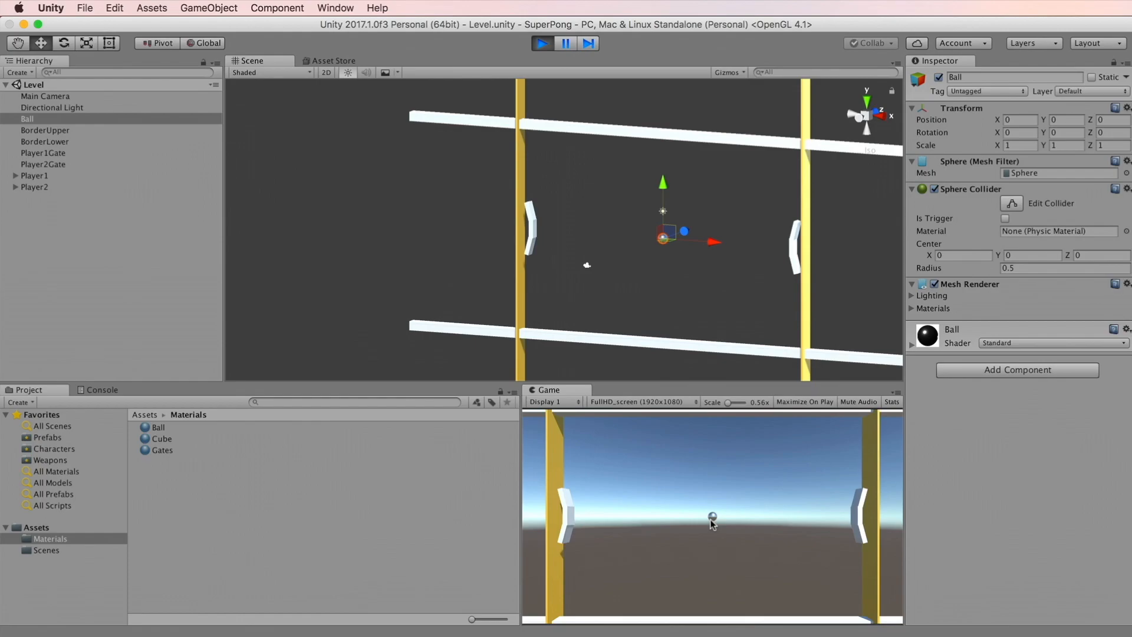
key(super+p)
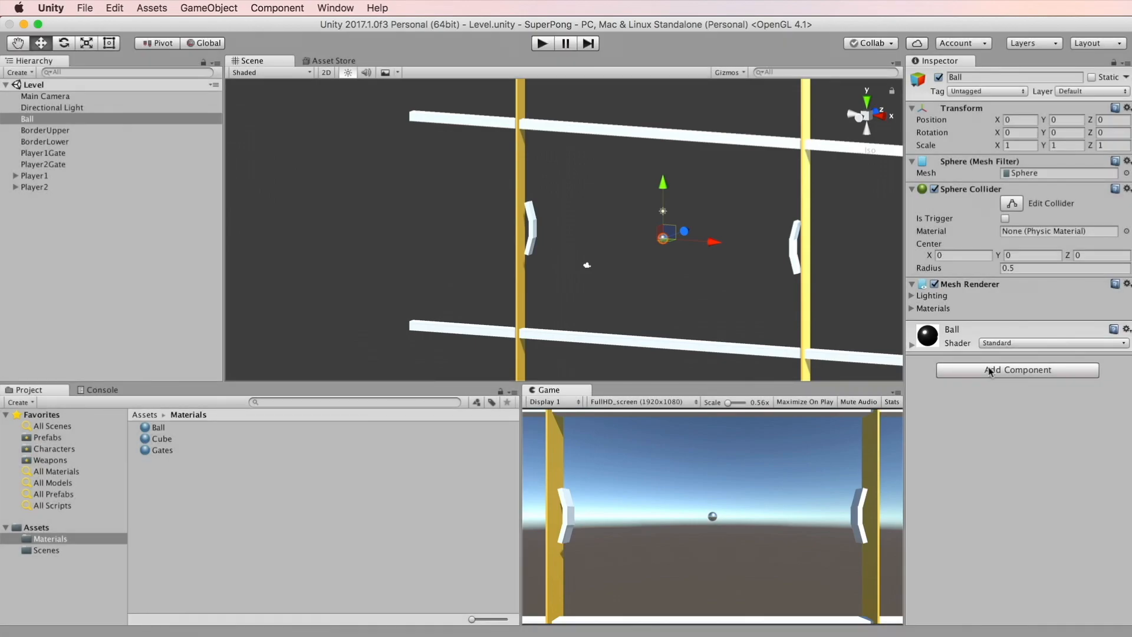
Add a Rigidbody component to the Ball
click(990, 371)
text(rigid)
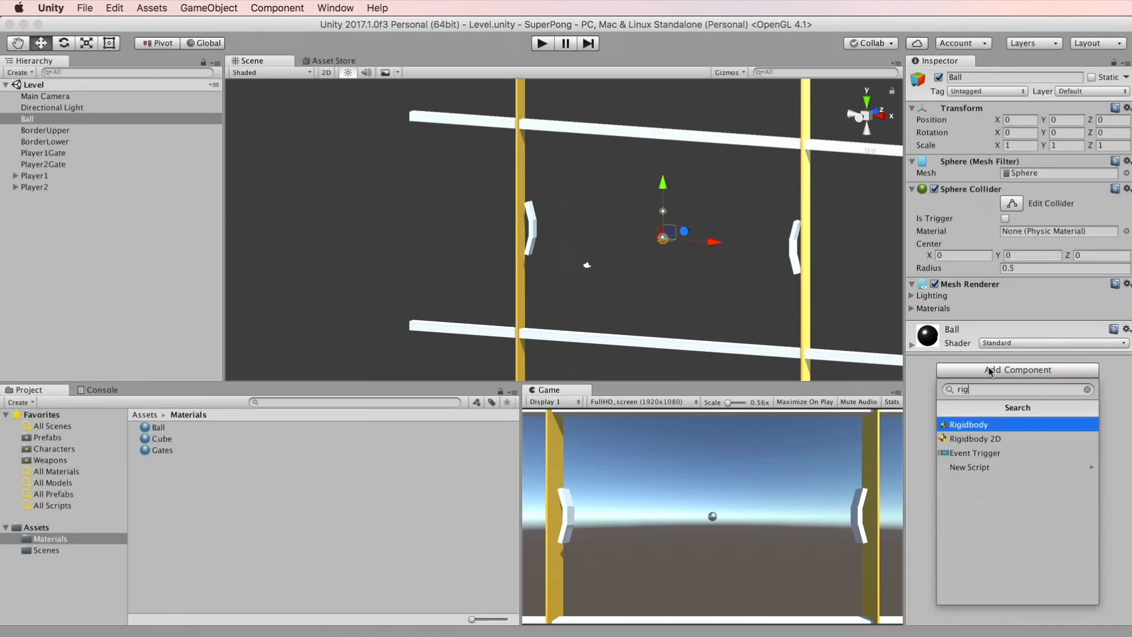
key(Return)
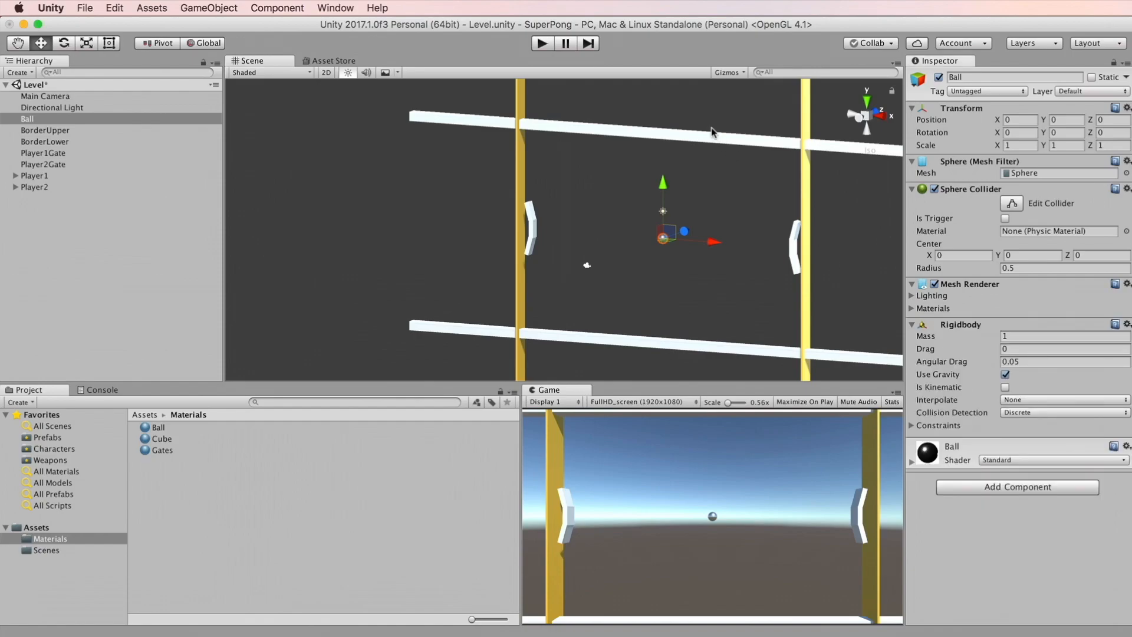
Run the level to watch the Ball fall and examine the colliders on the Ball and BorderLower
click(540, 44)
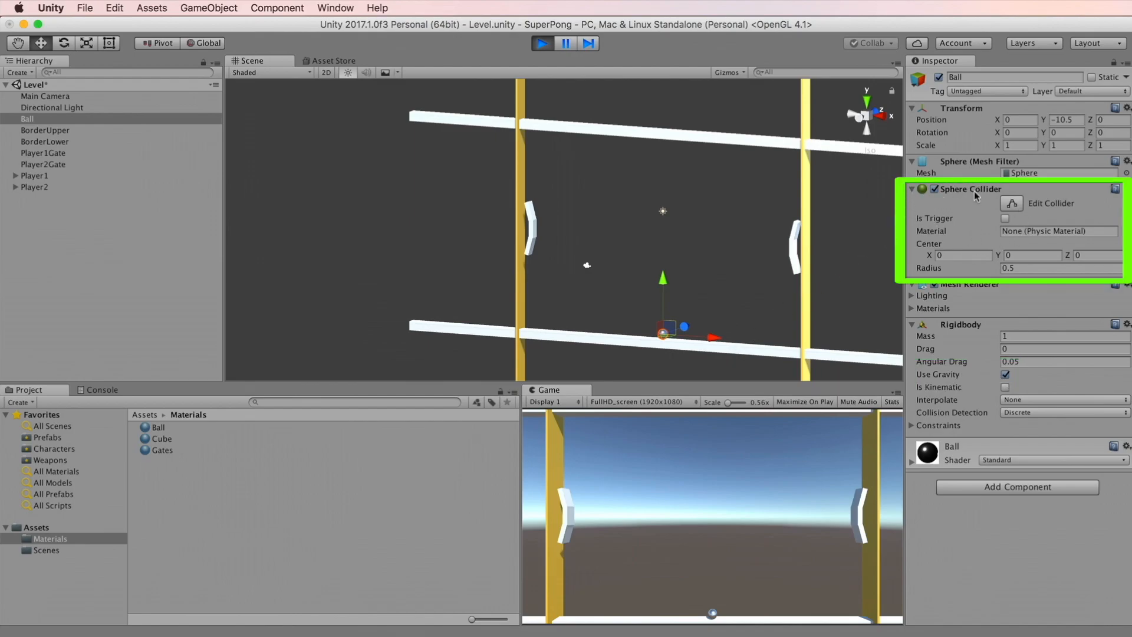
click(58, 143)
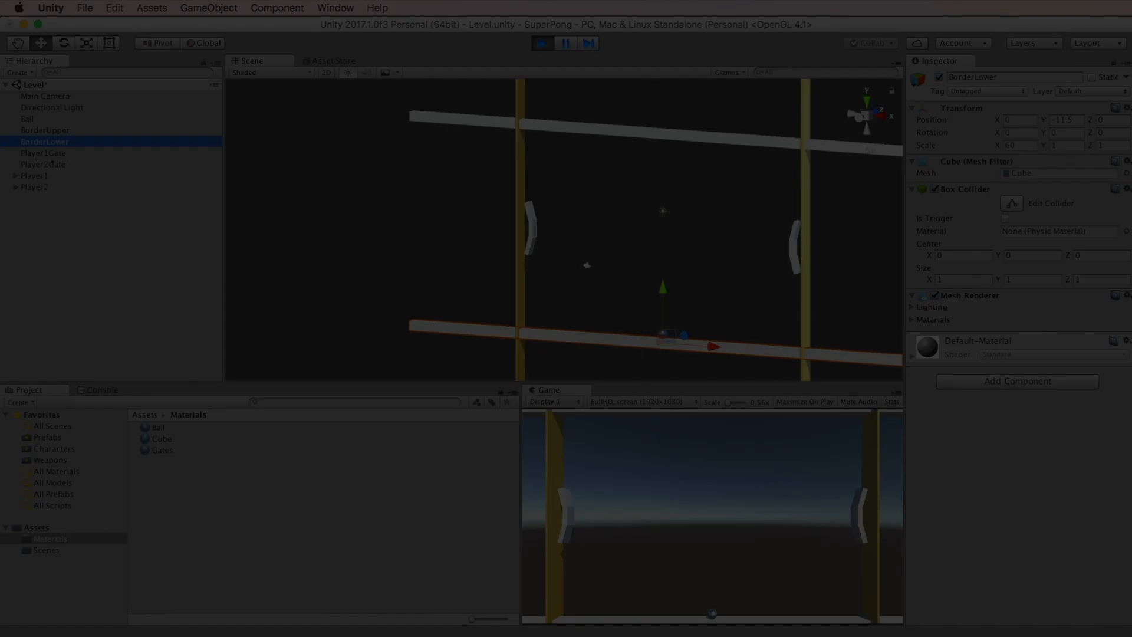
click(27, 119)
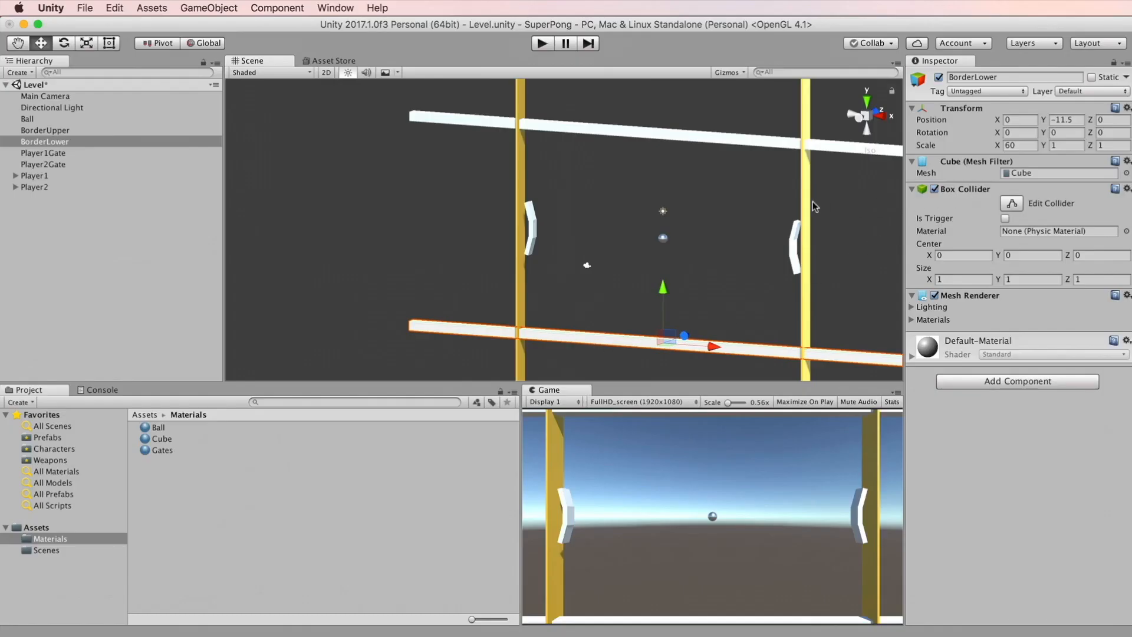
Add a Box Collider component to the Ball
click(662, 239)
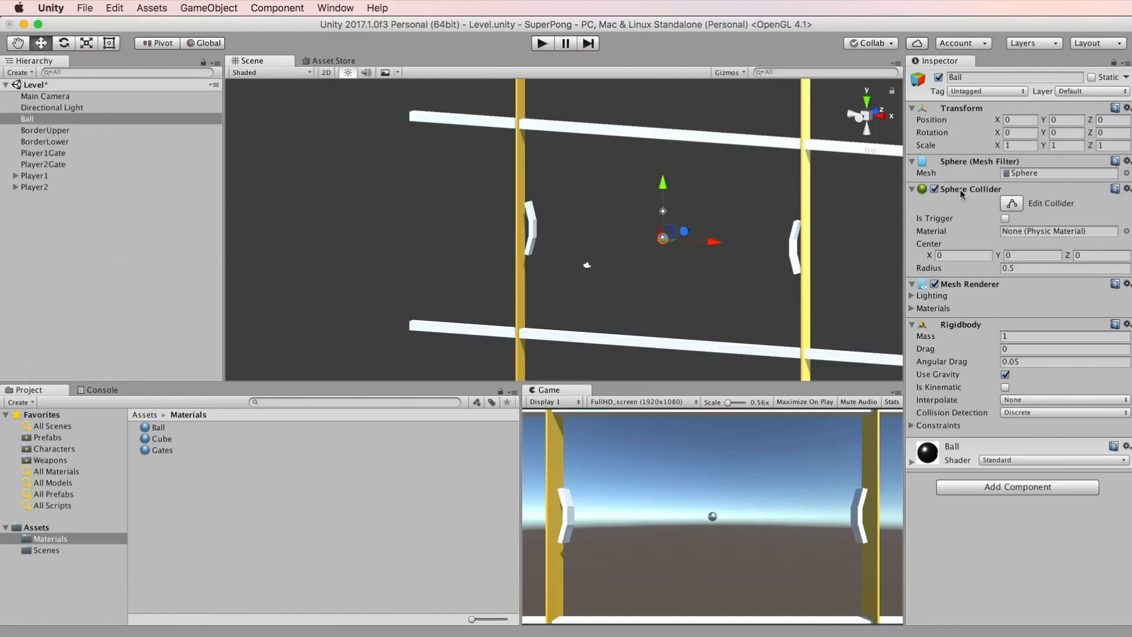
click(995, 487)
text(coll)
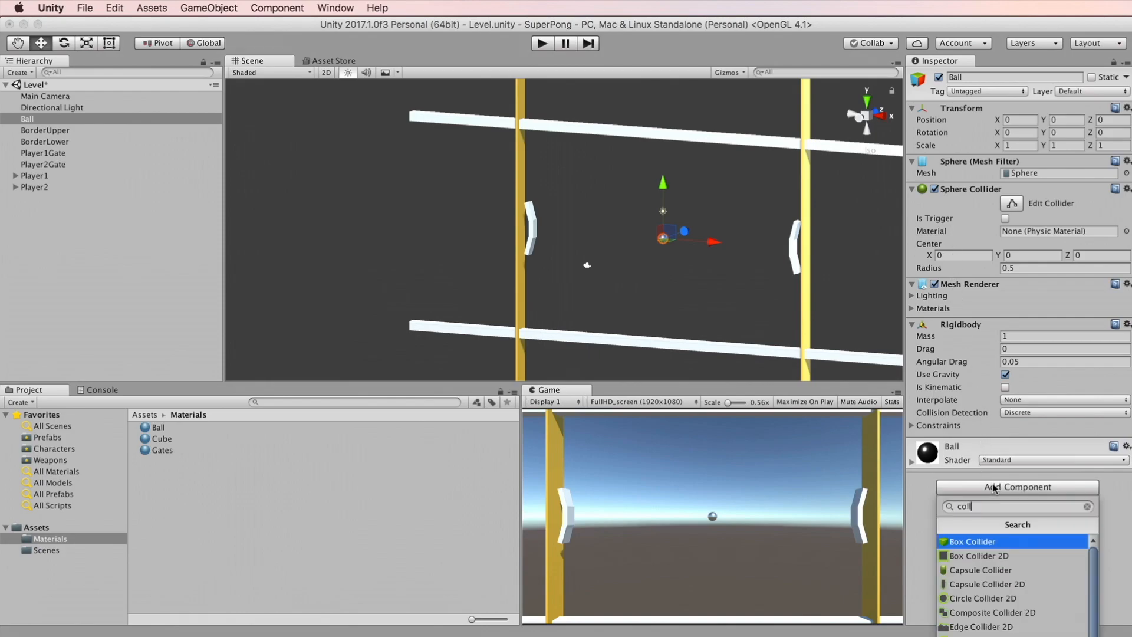
click(979, 542)
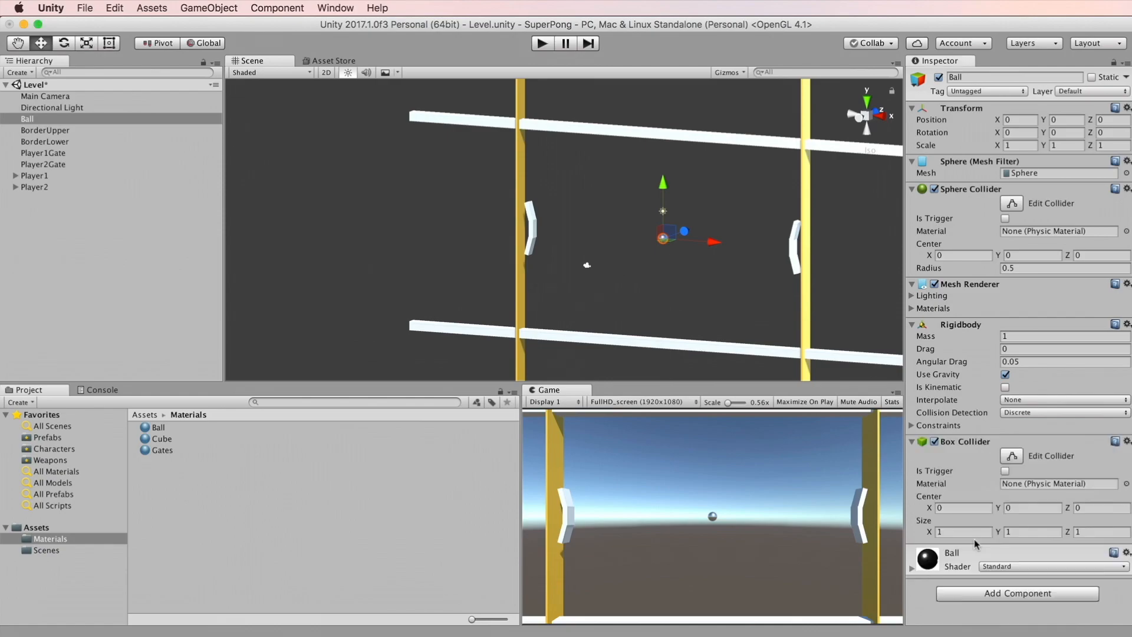
Set the size of the Ball's Box Collider to X 3, Y 0.5 and Z 0.5
key(f)
alt+drag(663, 243, 622, 286)
drag(929, 533, 947, 534)
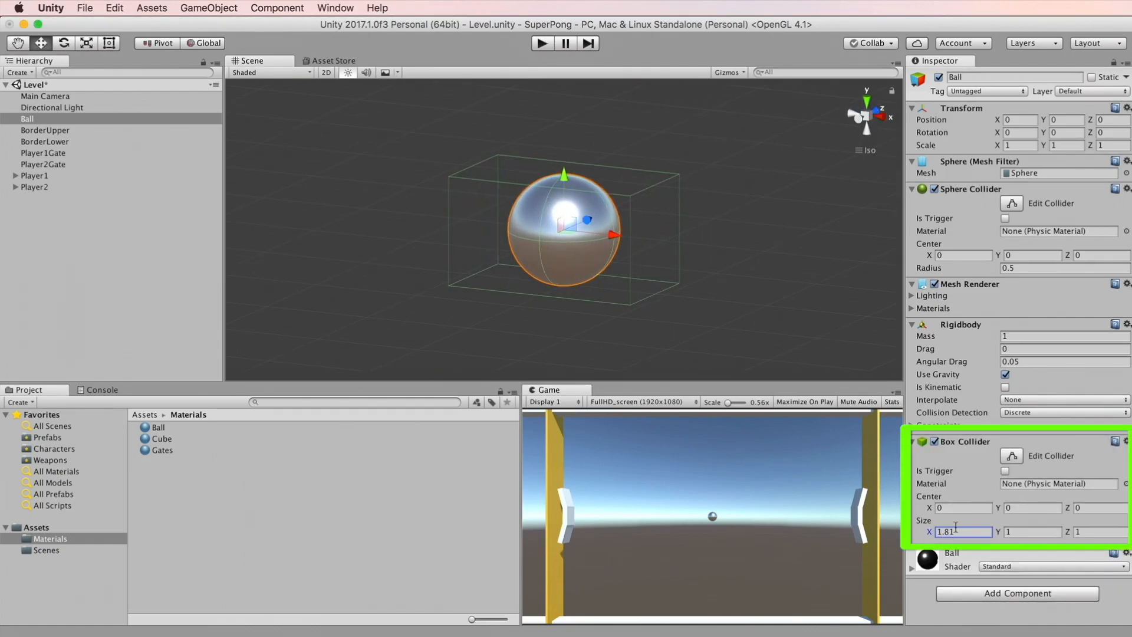
click(956, 528)
text(3)
click(1021, 529)
text(.5)
key(Tab)
text(.5)
Reshape the Ball's Box Collider freehand by editing its faces in the scene
click(1012, 455)
drag(714, 246, 663, 240)
drag(537, 198, 537, 227)
drag(525, 245, 542, 238)
drag(423, 225, 485, 239)
right_drag(526, 245, 866, 276)
Try adjusting the Ball's Sphere Collider by its scene handle and its center X value, undoing each change
click(1012, 203)
mouse_move(565, 174)
mouse_down()
mouse_move(564, 152)
mouse_move(565, 177)
mouse_up()
key(super+z)
mouse_move(928, 255)
mouse_down()
mouse_move(938, 254)
mouse_move(919, 253)
mouse_up()
key(super+z)
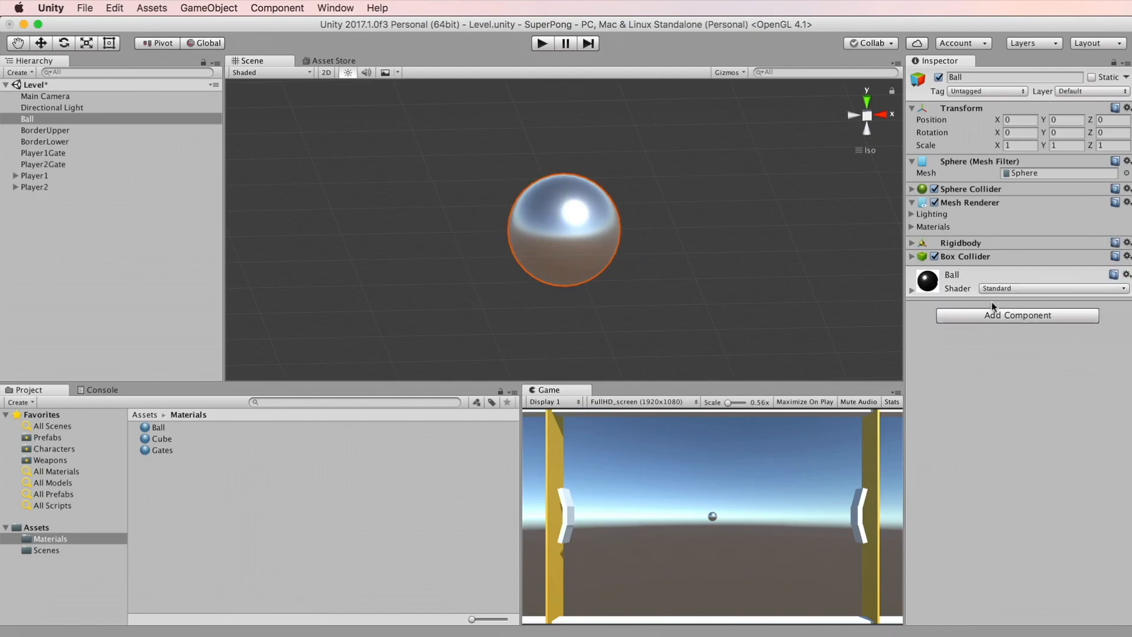
Add a Capsule Collider to the Ball with a radius of 0.41 and a height of about 2.24
click(996, 312)
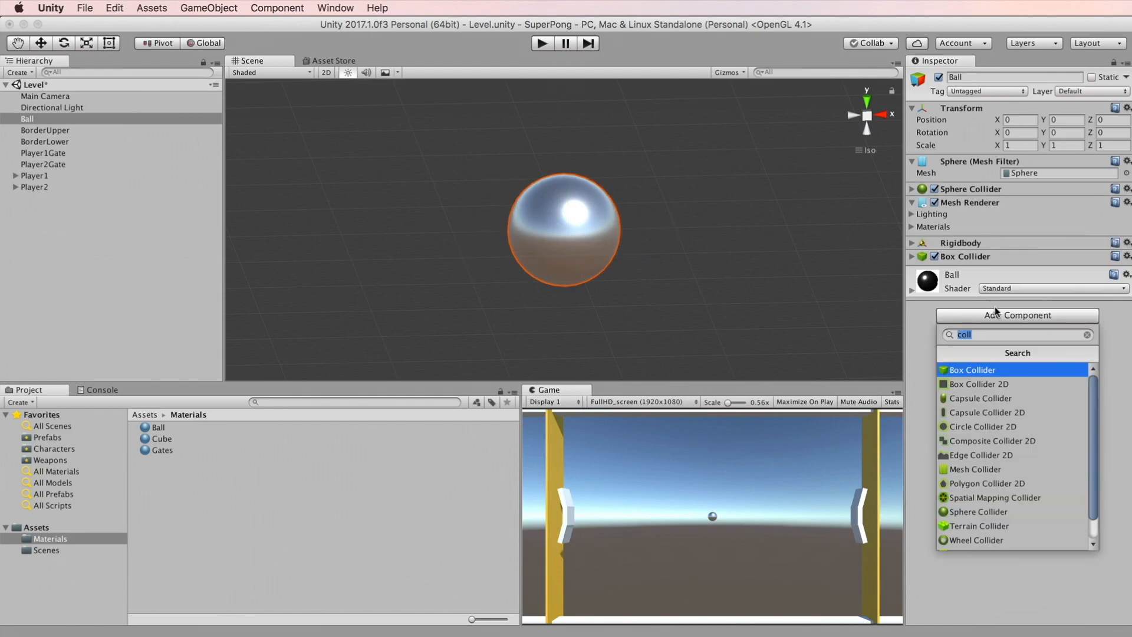
click(965, 399)
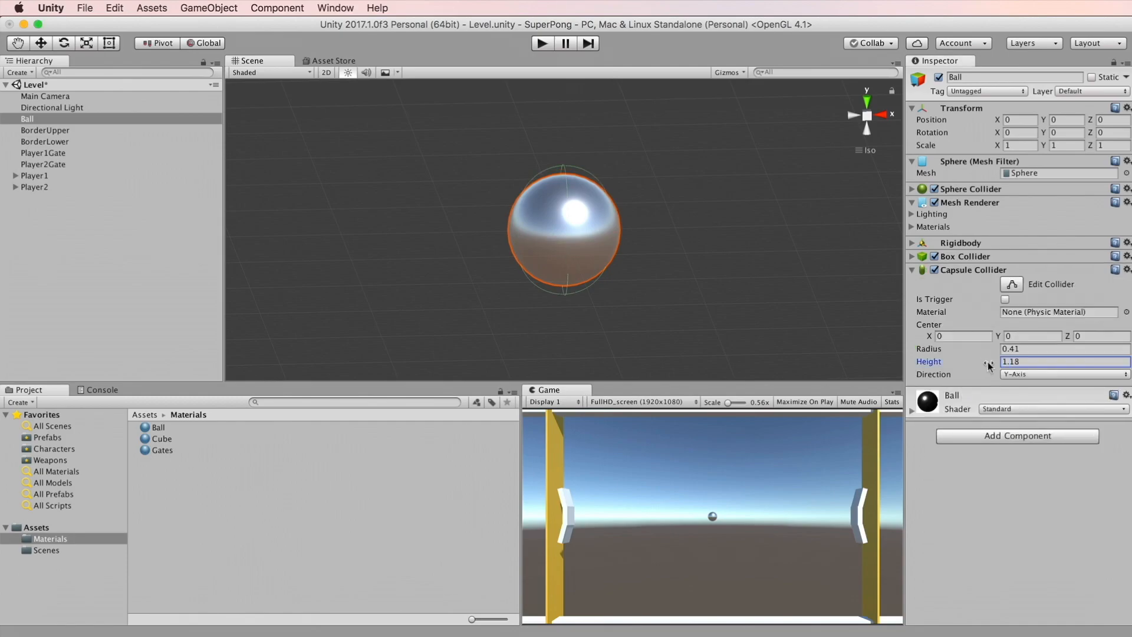
drag(989, 362, 1006, 367)
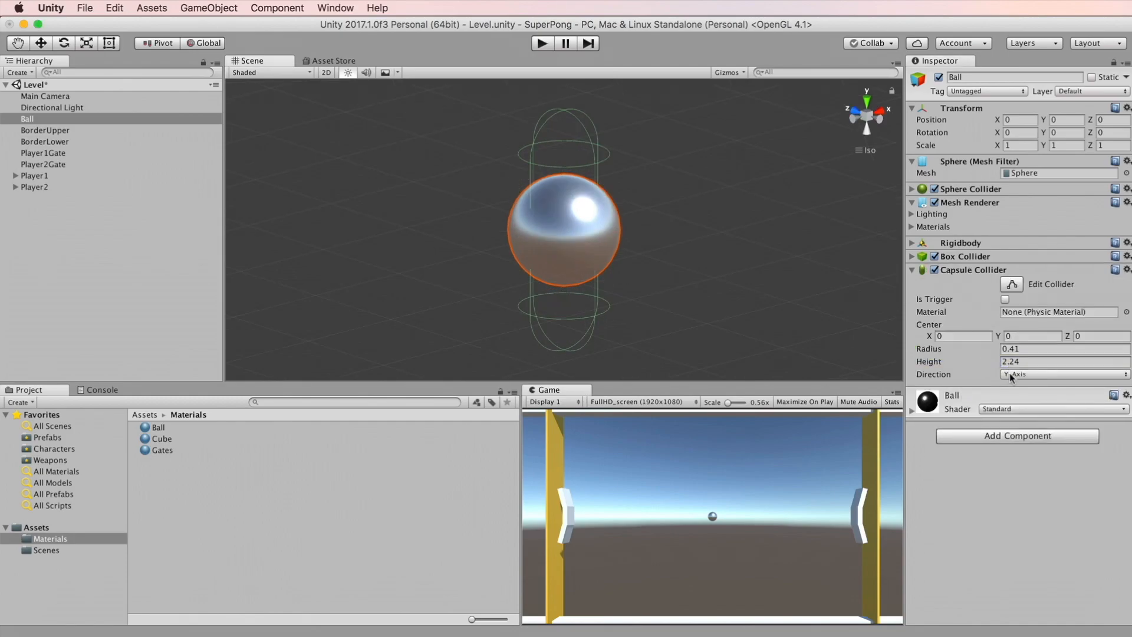
Try the Capsule Collider's direction along the X-Axis and the Z-Axis
click(1010, 376)
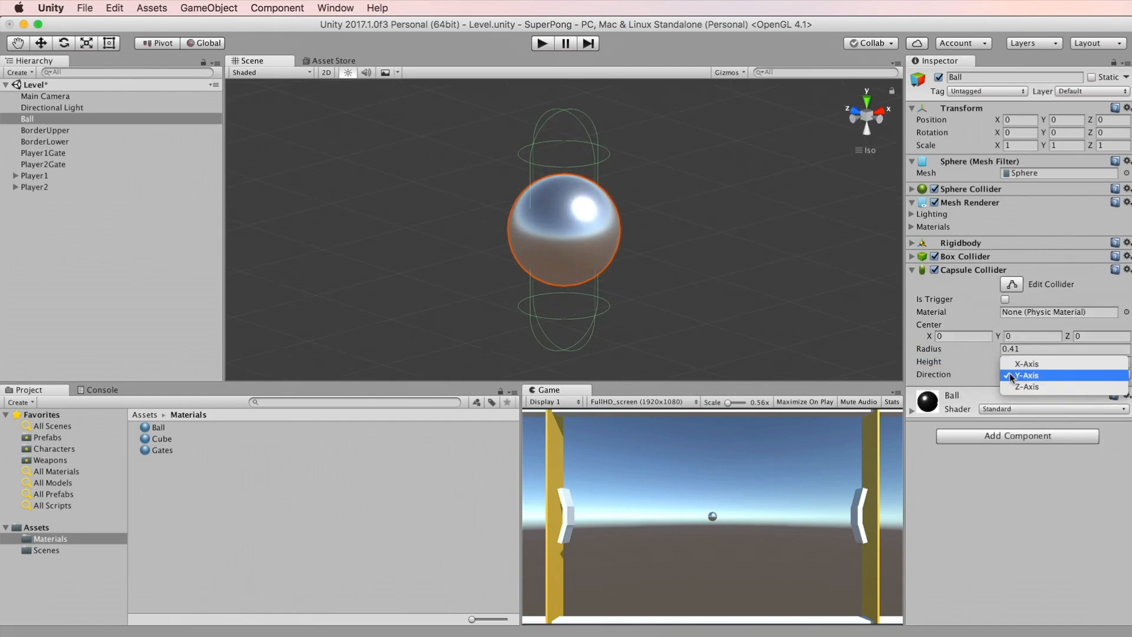
click(1019, 361)
click(1026, 374)
click(1028, 394)
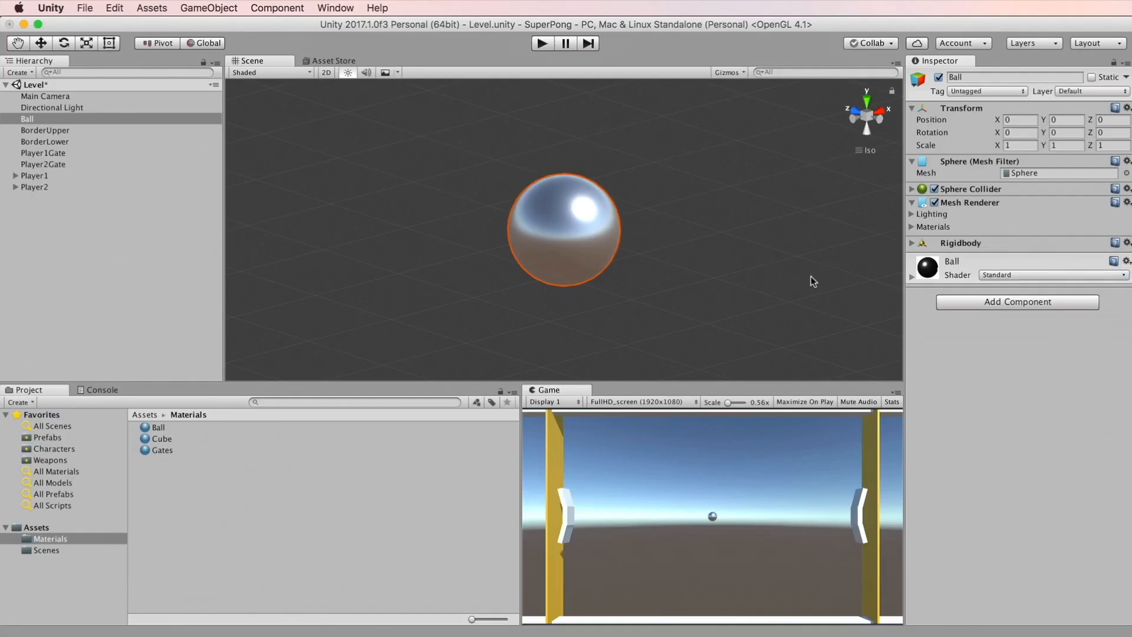
Run the level and enable Is Trigger on BorderLower's Box Collider during play as a test, ending play mode again
click(911, 188)
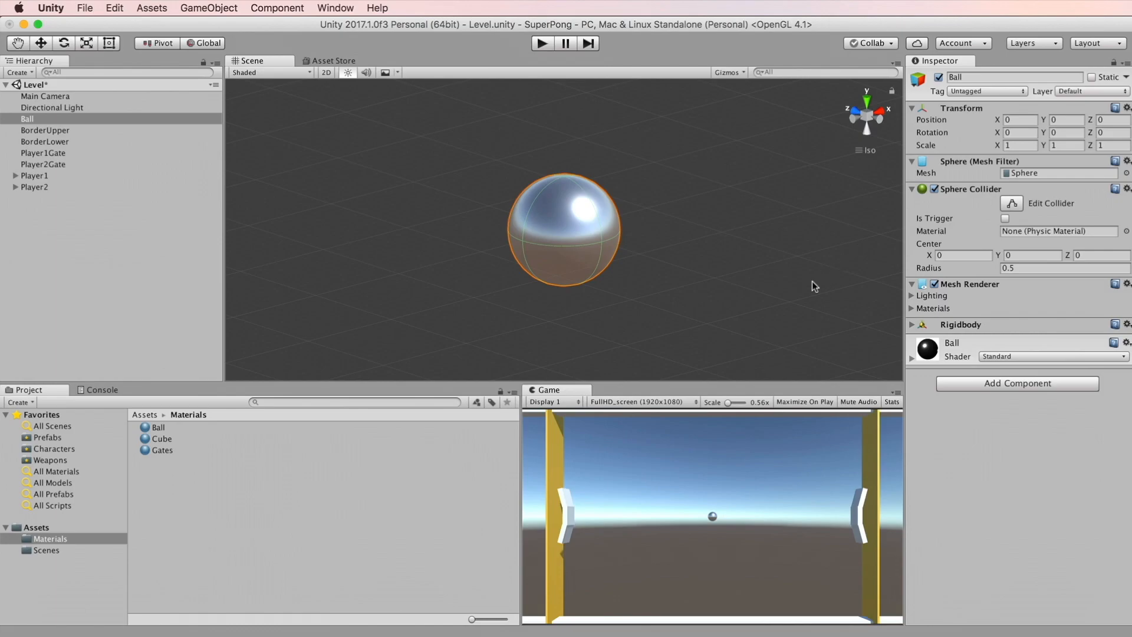
click(543, 44)
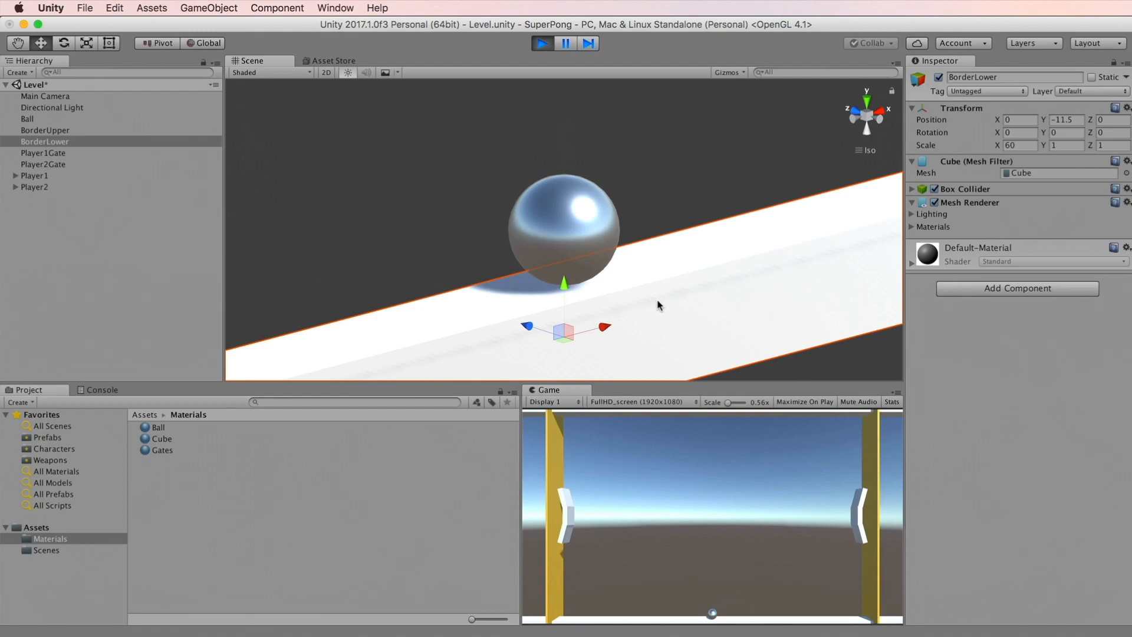
click(911, 189)
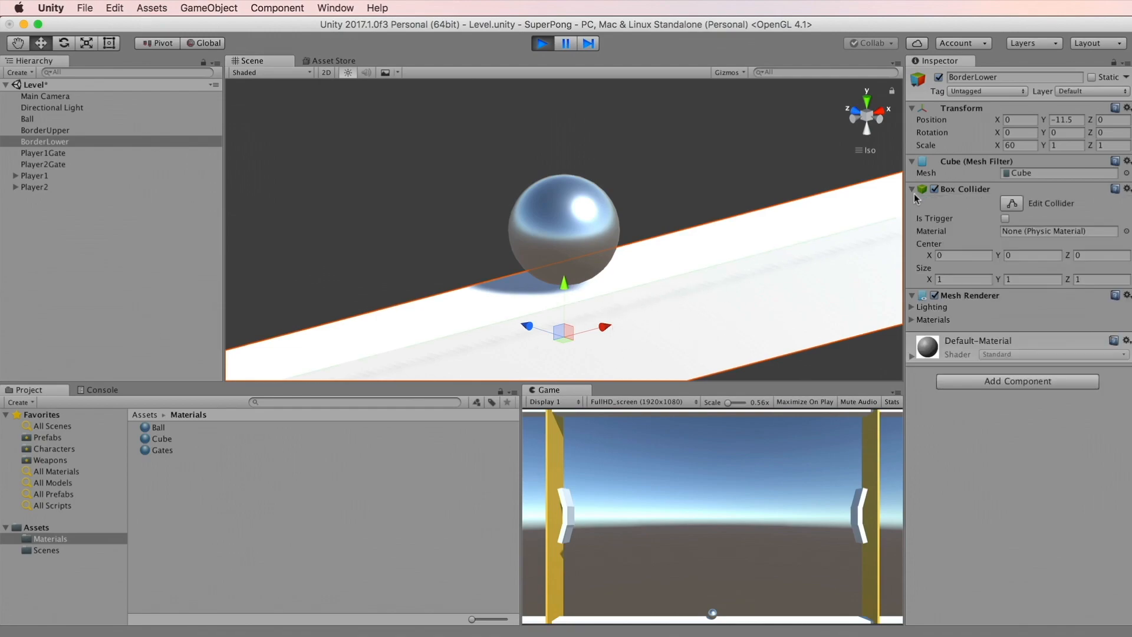
click(1005, 219)
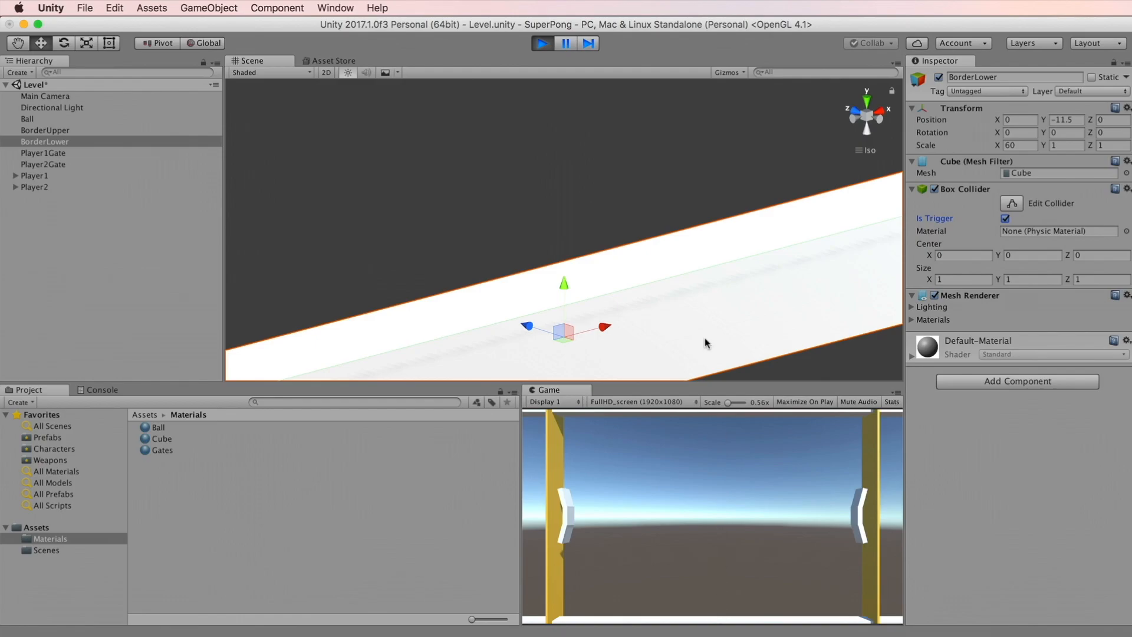
click(541, 44)
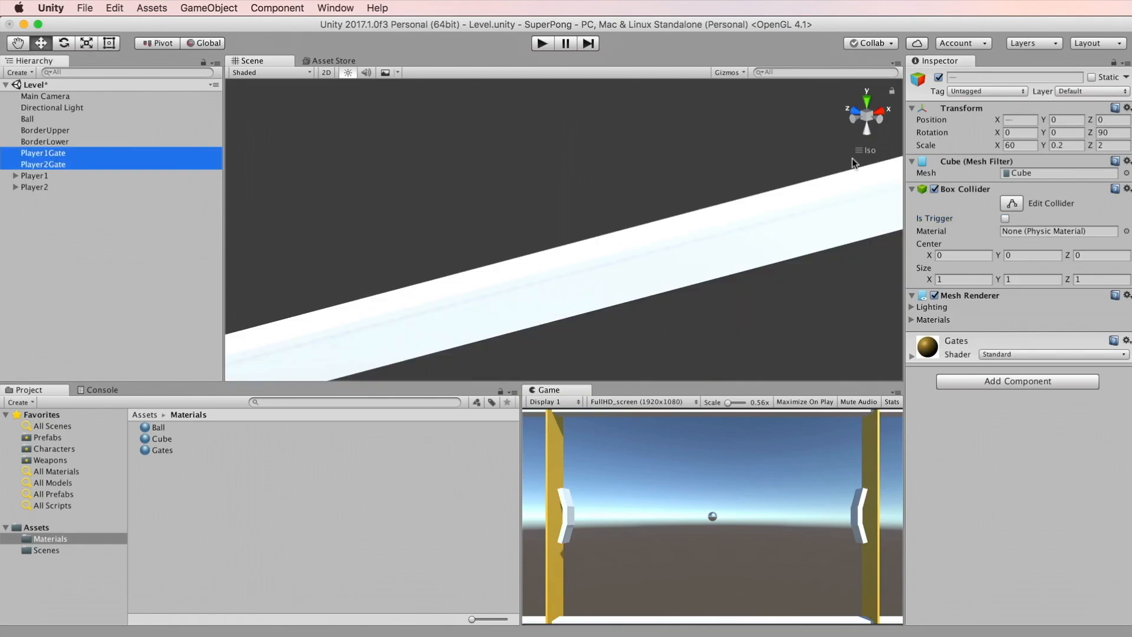
Enable Is Trigger on the Box Colliders of Player1Gate and Player2Gate
click(1005, 219)
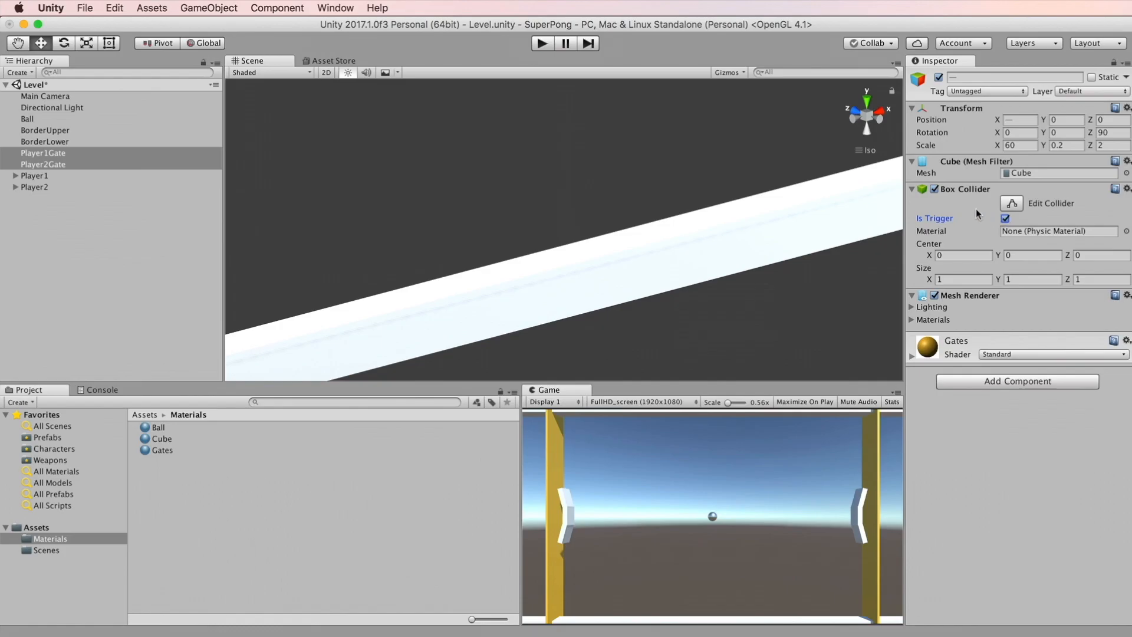